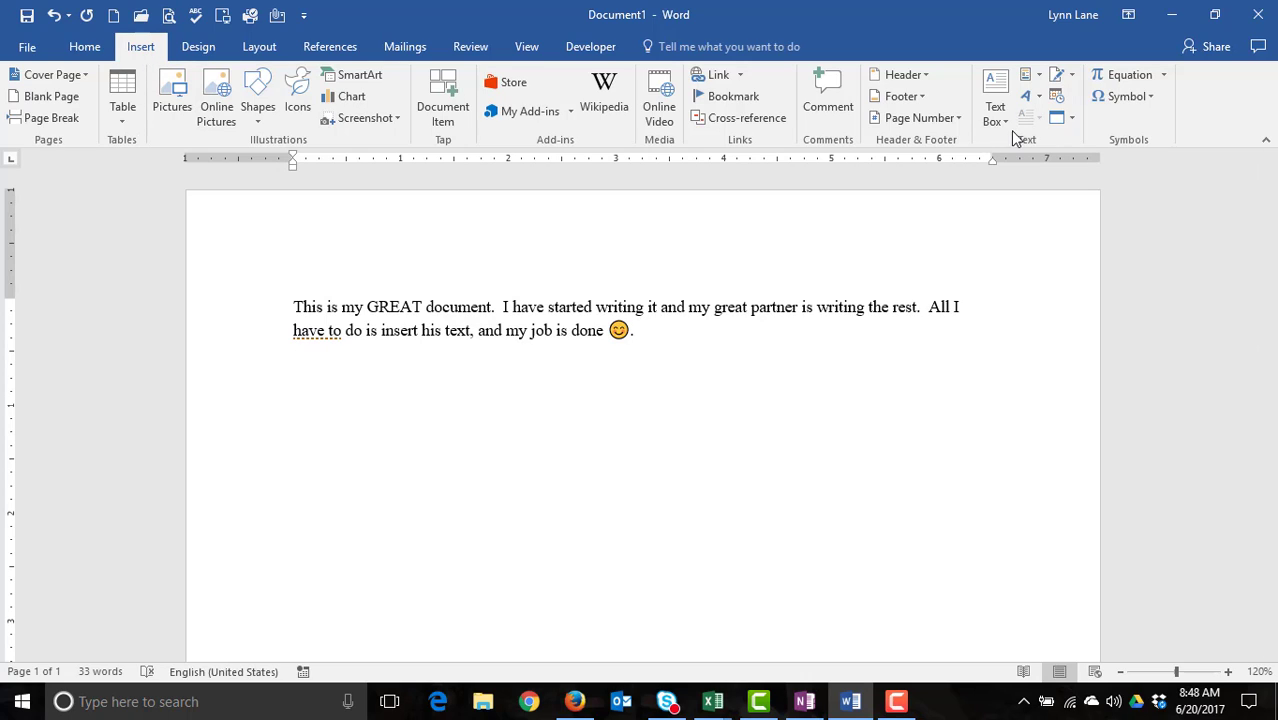
- Insert the text of the "Are Kids digital lit" file from OneDrive's Documents > Digital Lit folder below the opening paragraph
{"action": "left_click", "coordinate": [1066, 120]}
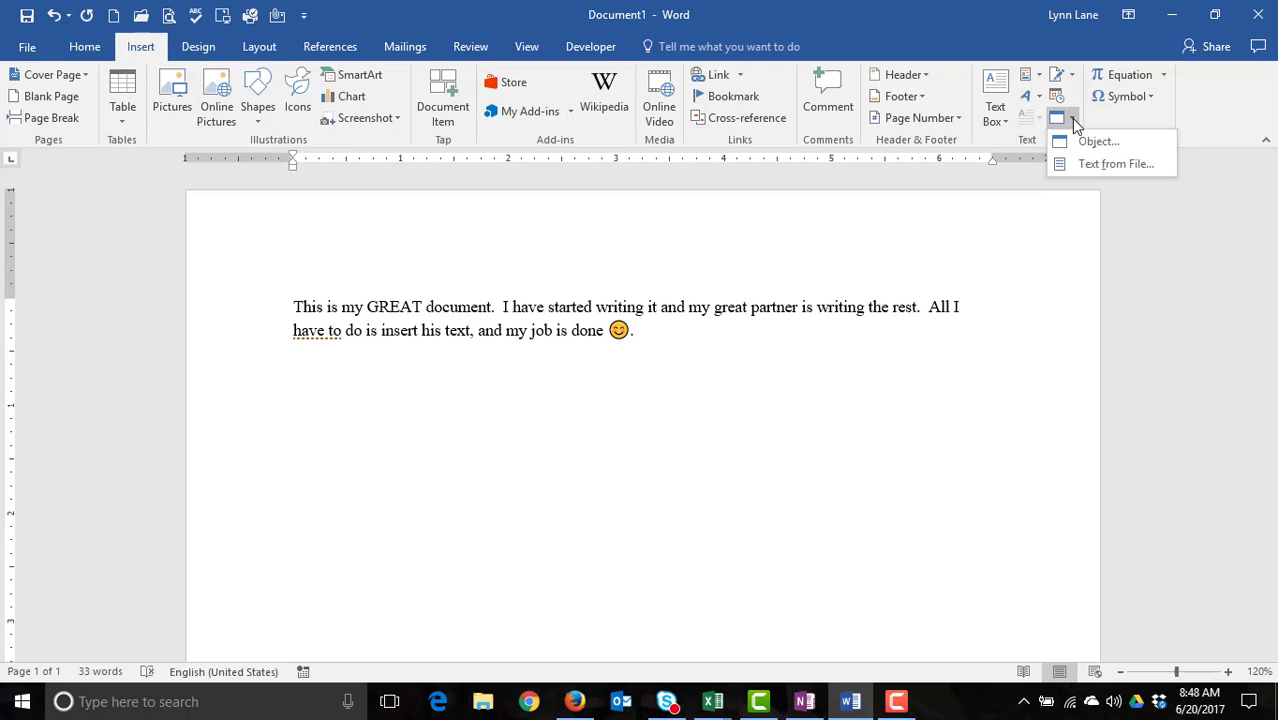
{"action": "left_click", "coordinate": [1097, 166]}
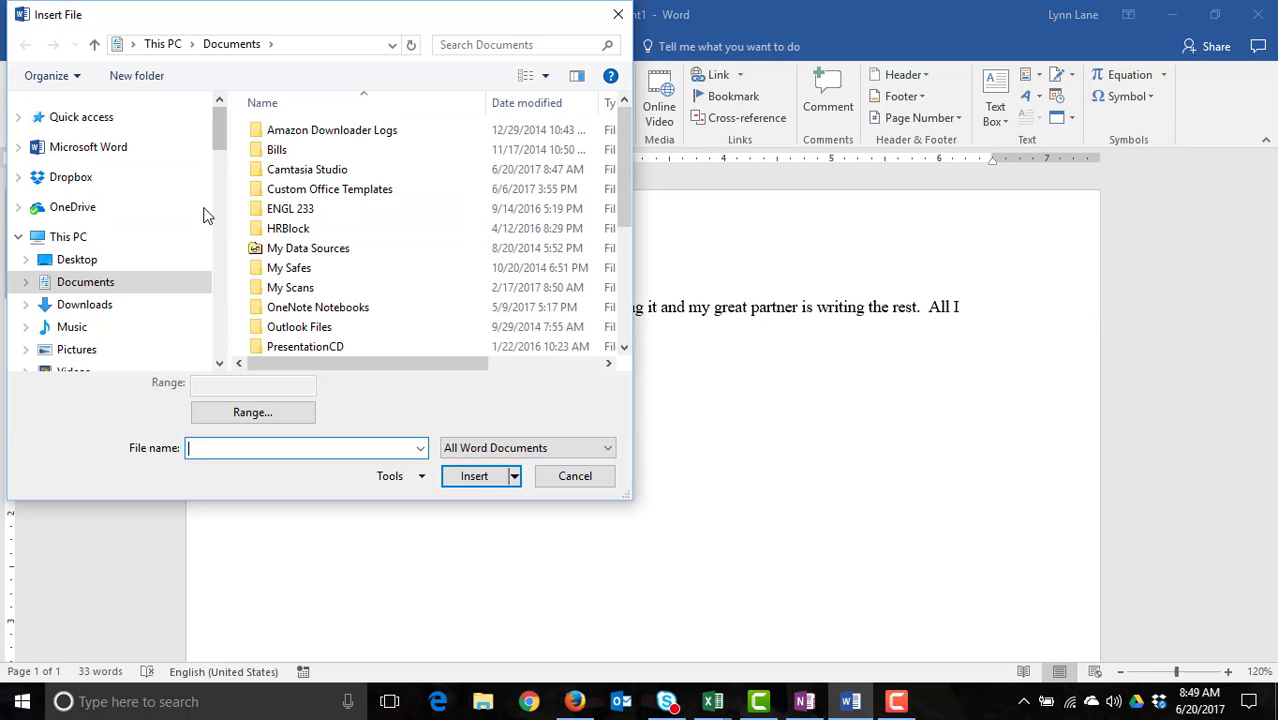
{"action": "left_click", "coordinate": [104, 207]}
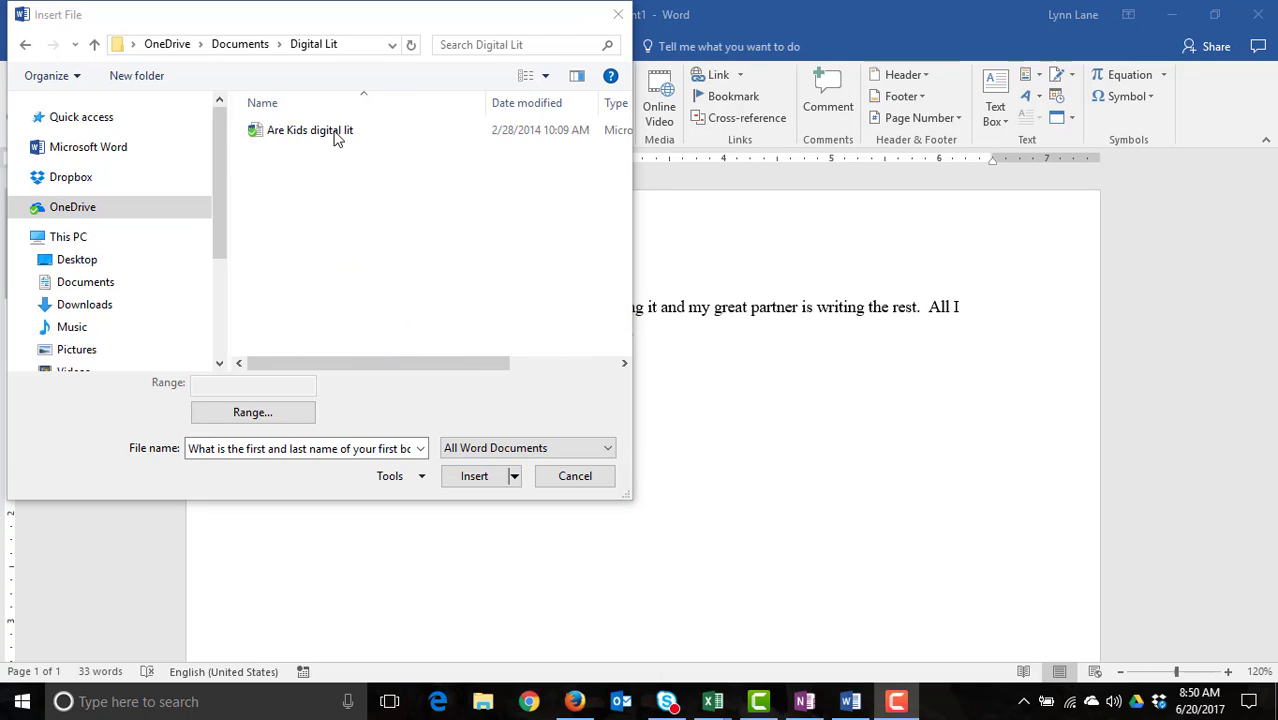
{"action": "left_click", "coordinate": [312, 133]}
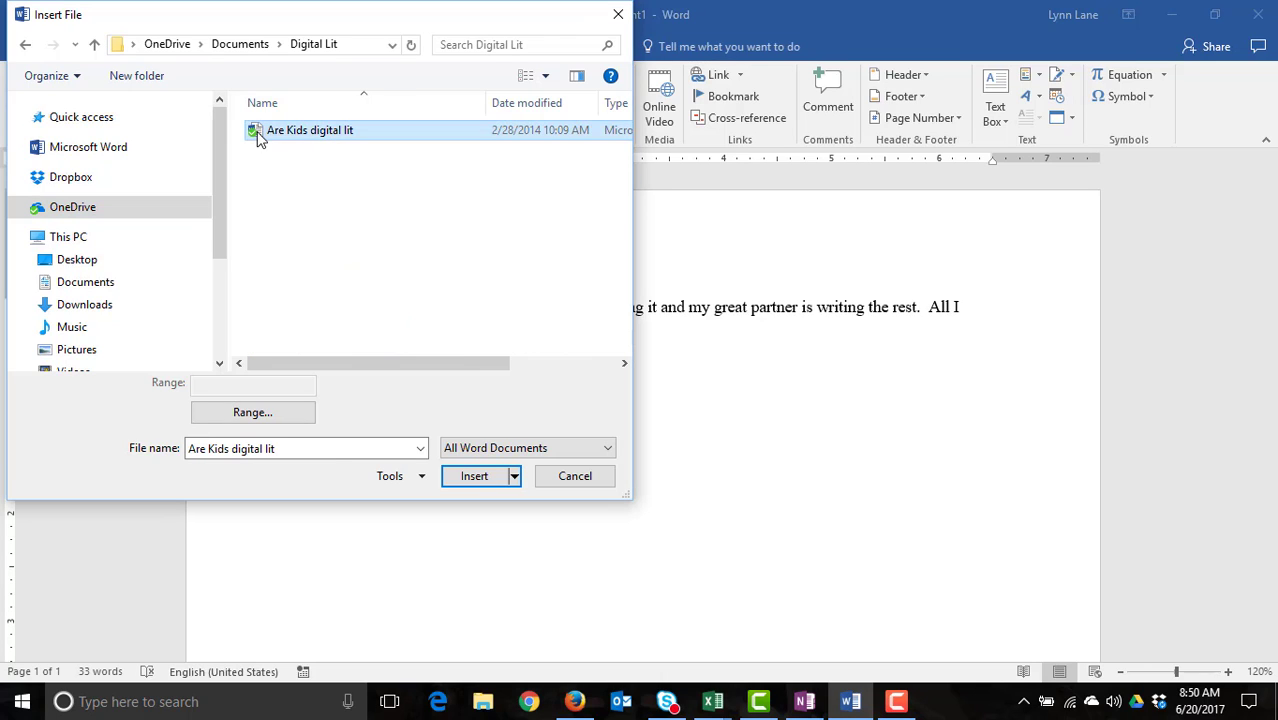
{"action": "left_click", "coordinate": [476, 477]}
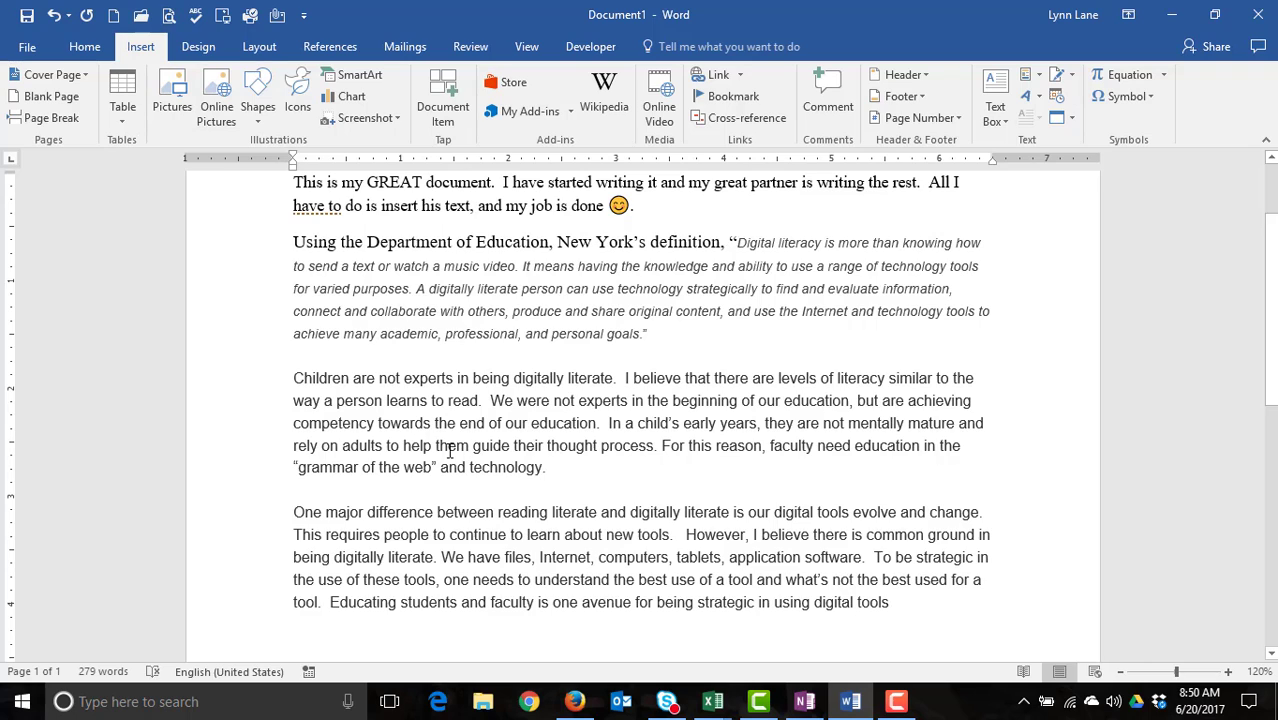
{"action": "scroll", "coordinate": [322, 313], "scroll_direction": "up", "scroll_amount": 2}
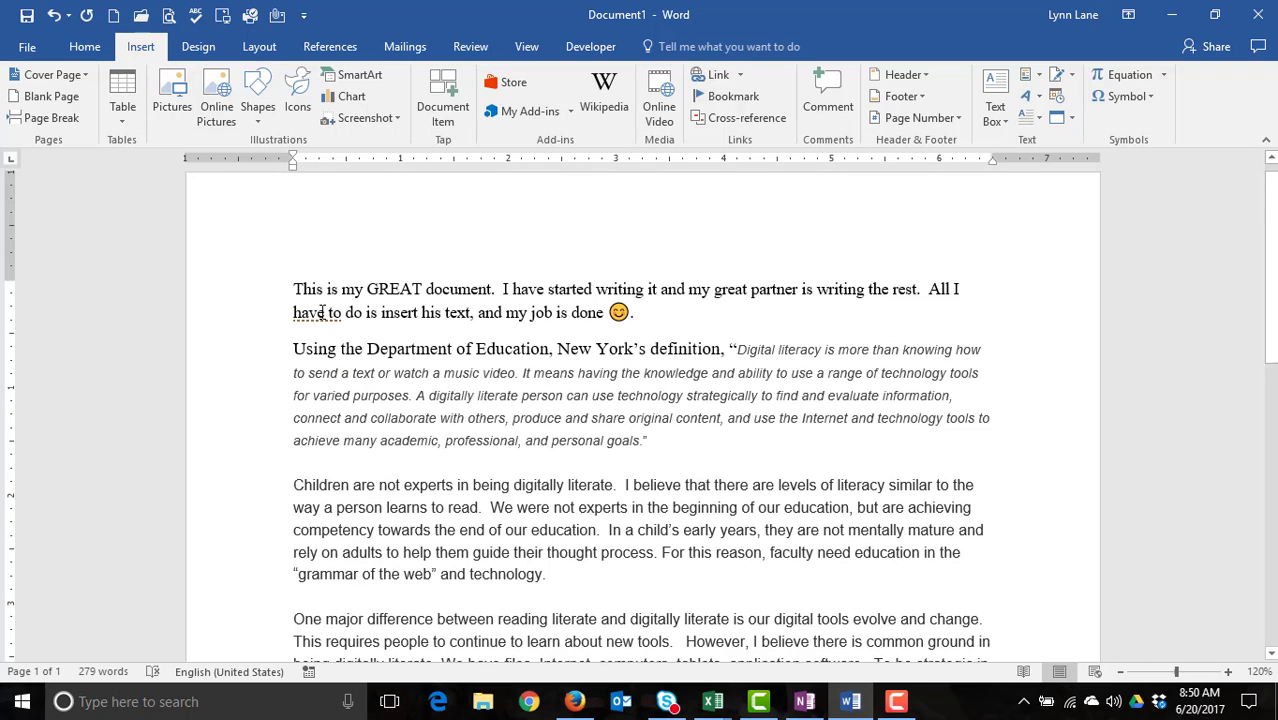
- Try toggling italics on the quoted digital literacy definition and undo the changes
{"action": "left_click", "coordinate": [86, 48]}
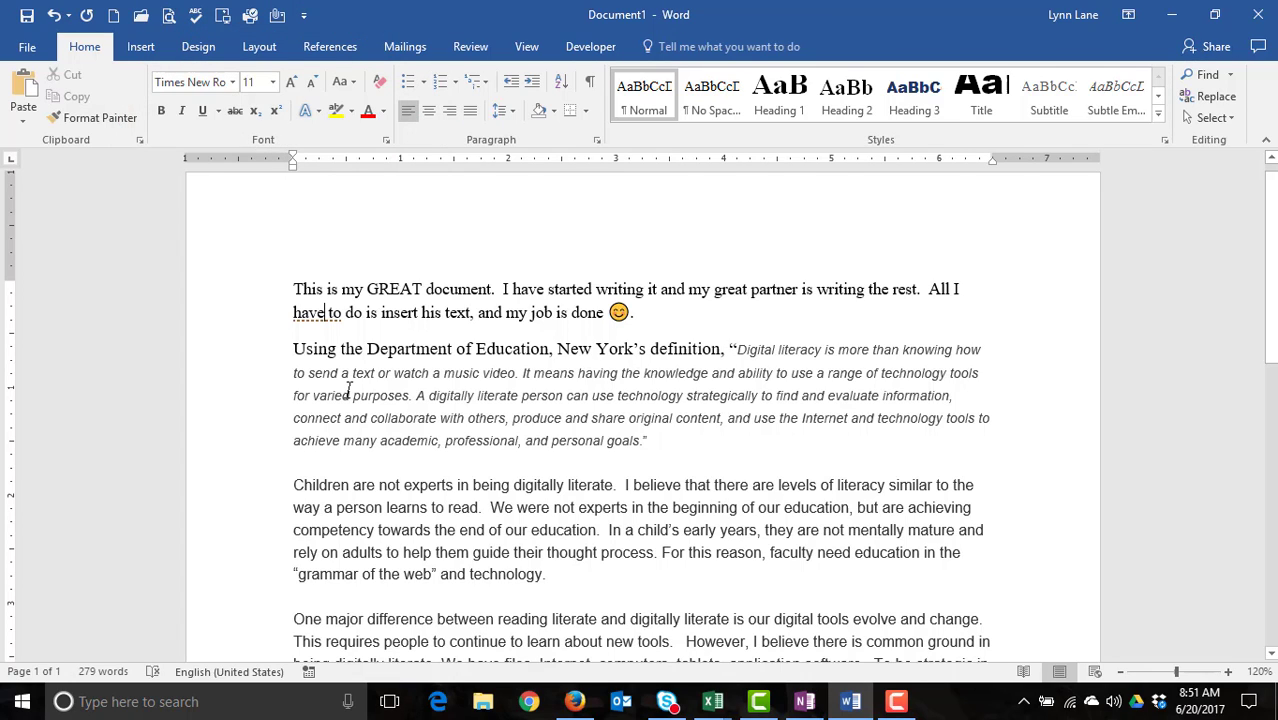
{"action": "left_click", "coordinate": [755, 342]}
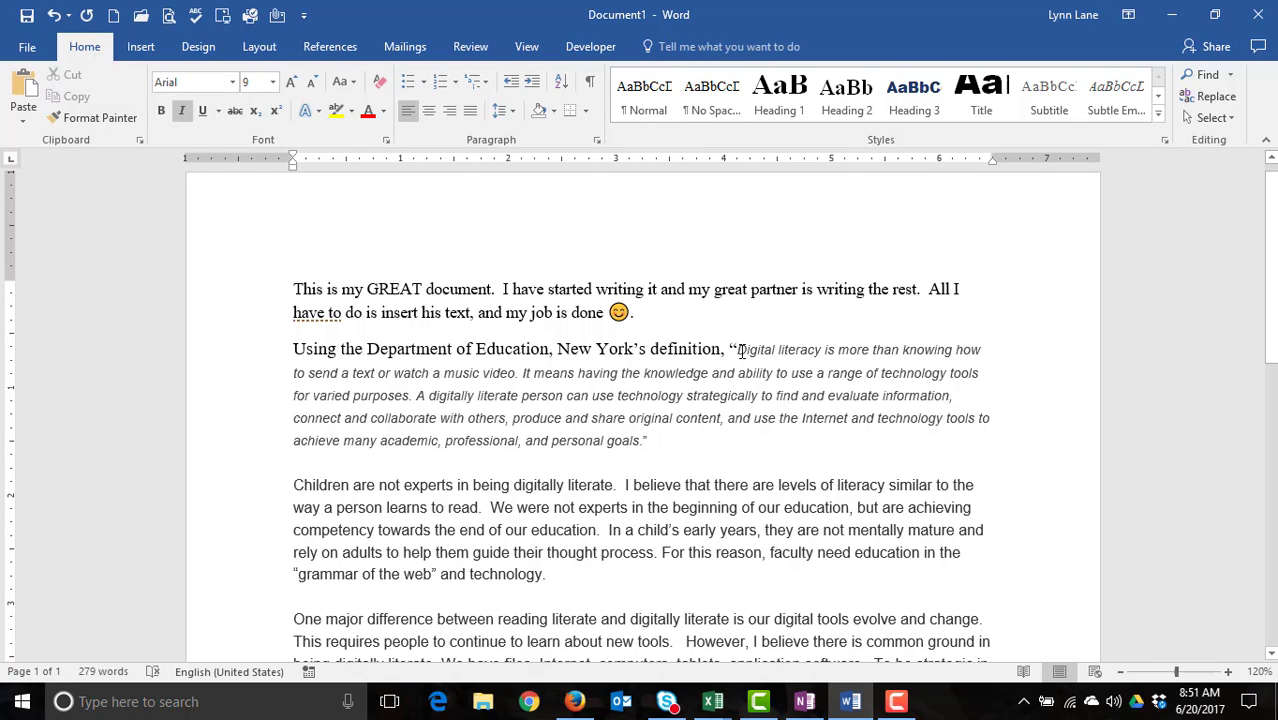
{"action": "left_click", "coordinate": [731, 348]}
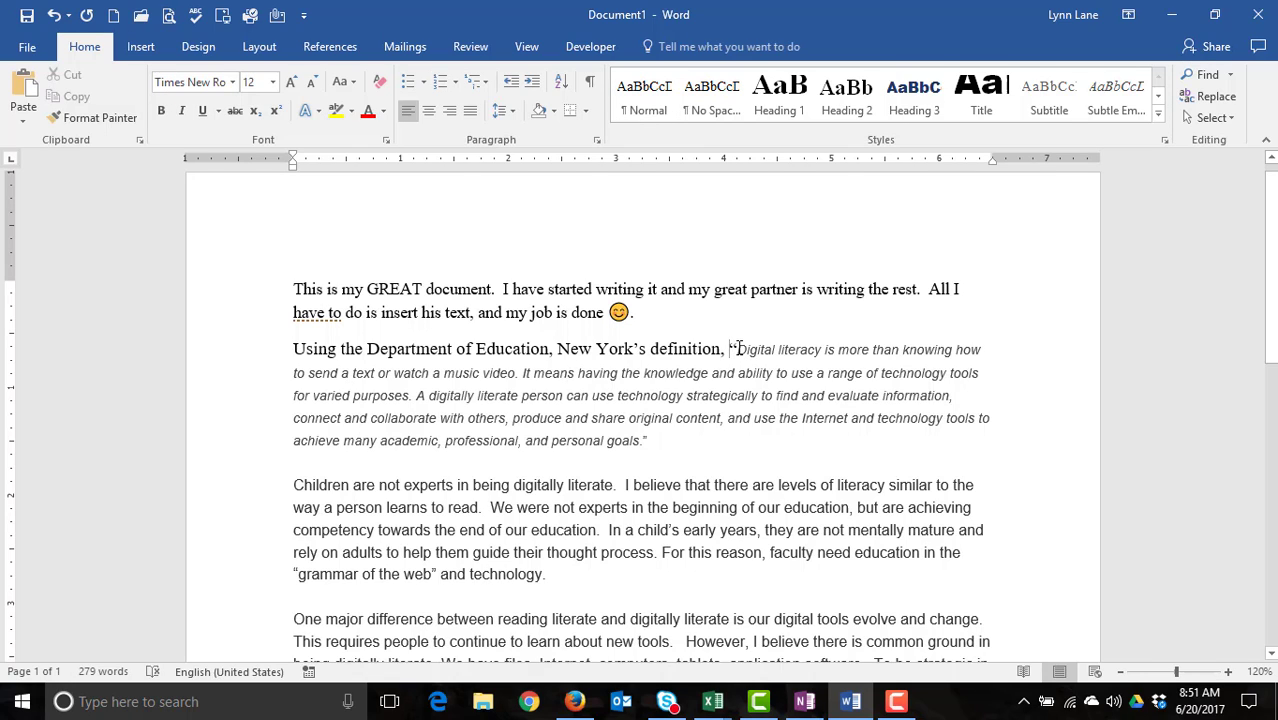
{"action": "left_click_drag", "start_coordinate": [735, 348], "coordinate": [645, 446]}
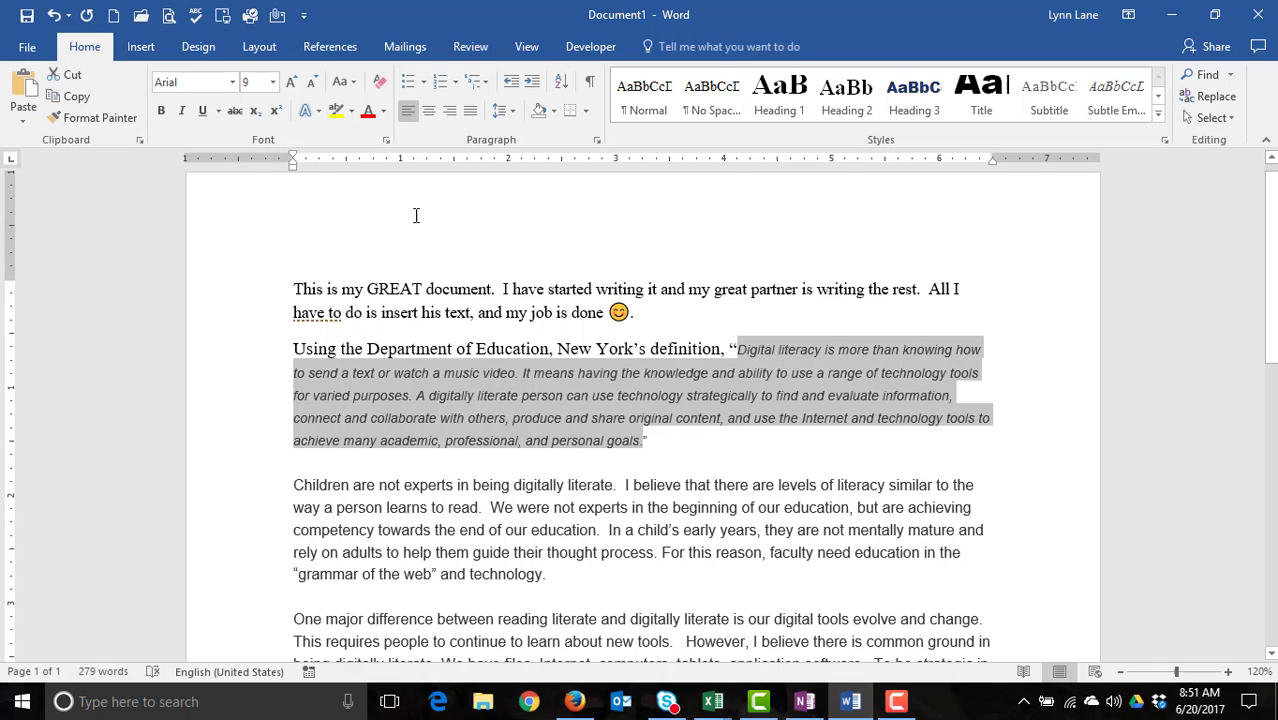
{"action": "left_click", "coordinate": [181, 115]}
{"action": "left_click", "coordinate": [181, 115]}
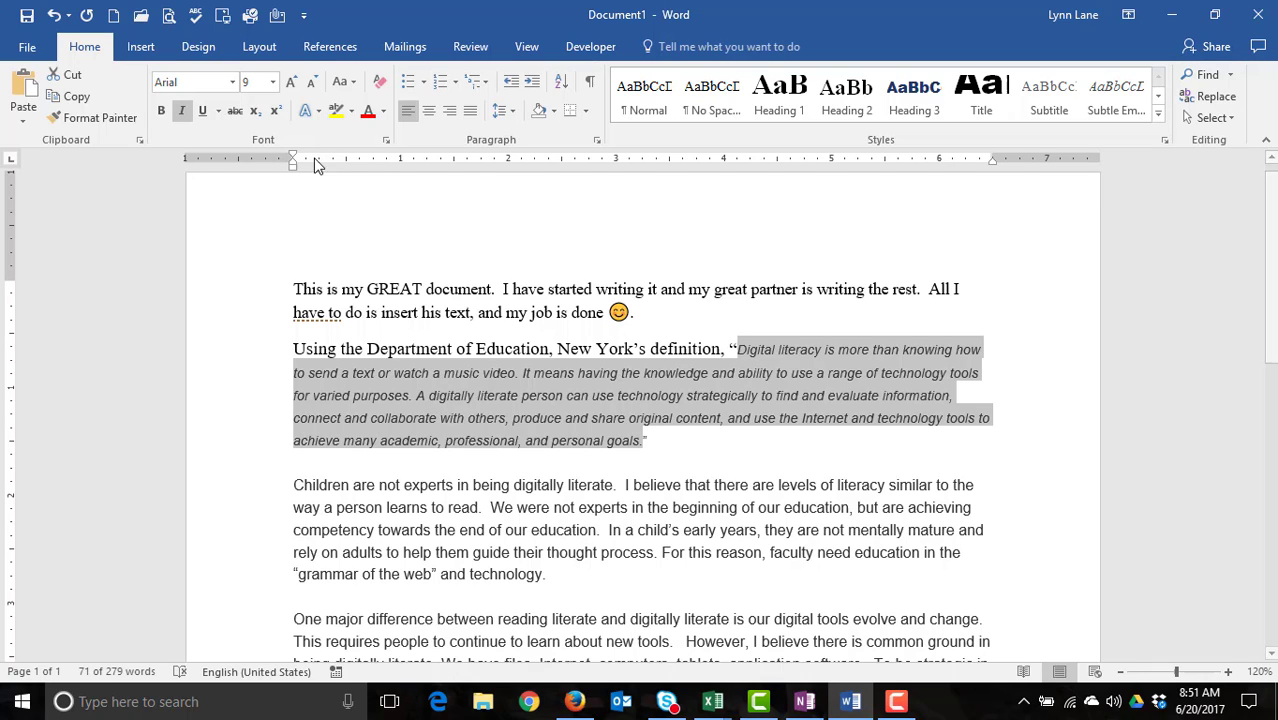
{"action": "left_click", "coordinate": [54, 17]}
{"action": "left_click", "coordinate": [54, 17]}
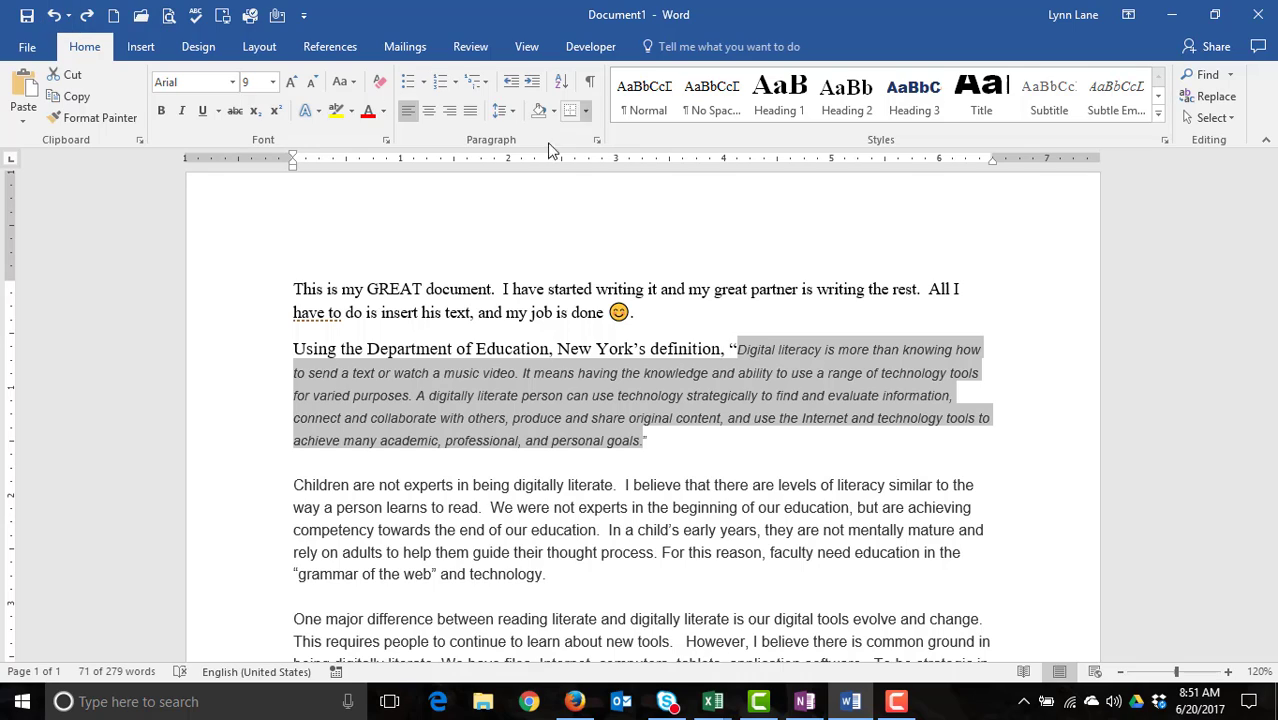
- Set the quoted definition's font style to Italic through the Font dialog
{"action": "left_click", "coordinate": [386, 142]}
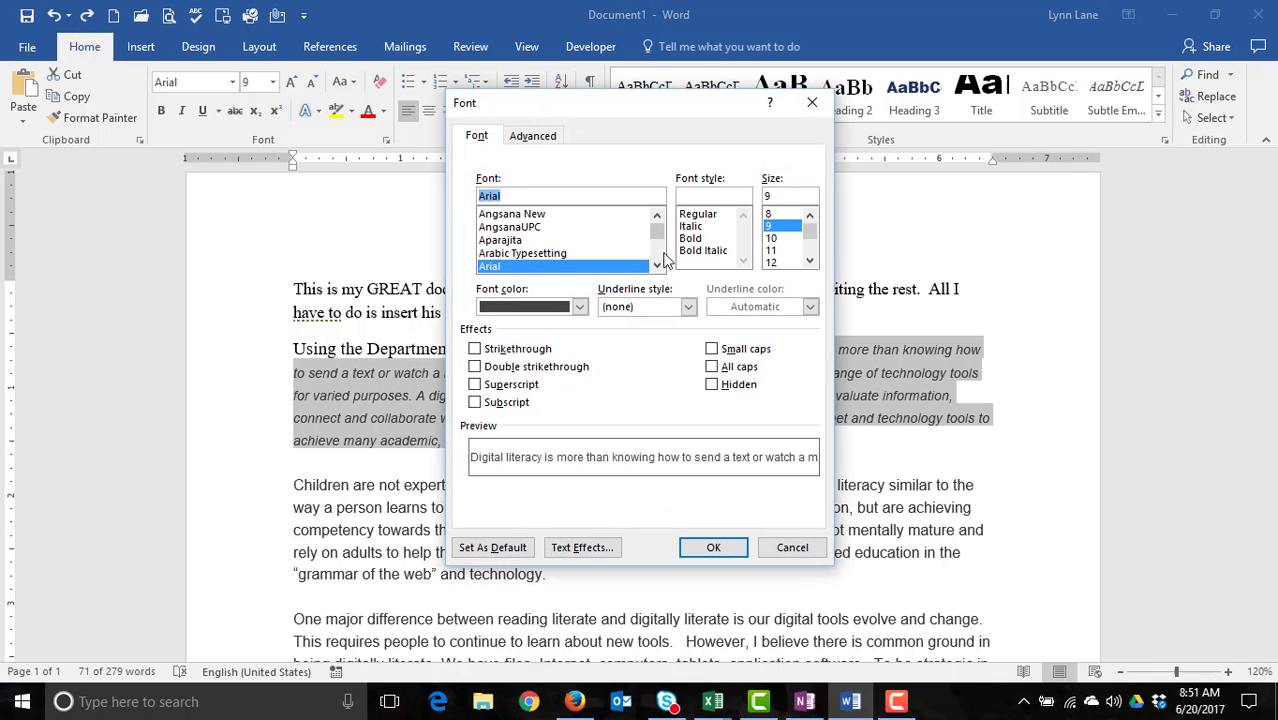
{"action": "left_click", "coordinate": [697, 226]}
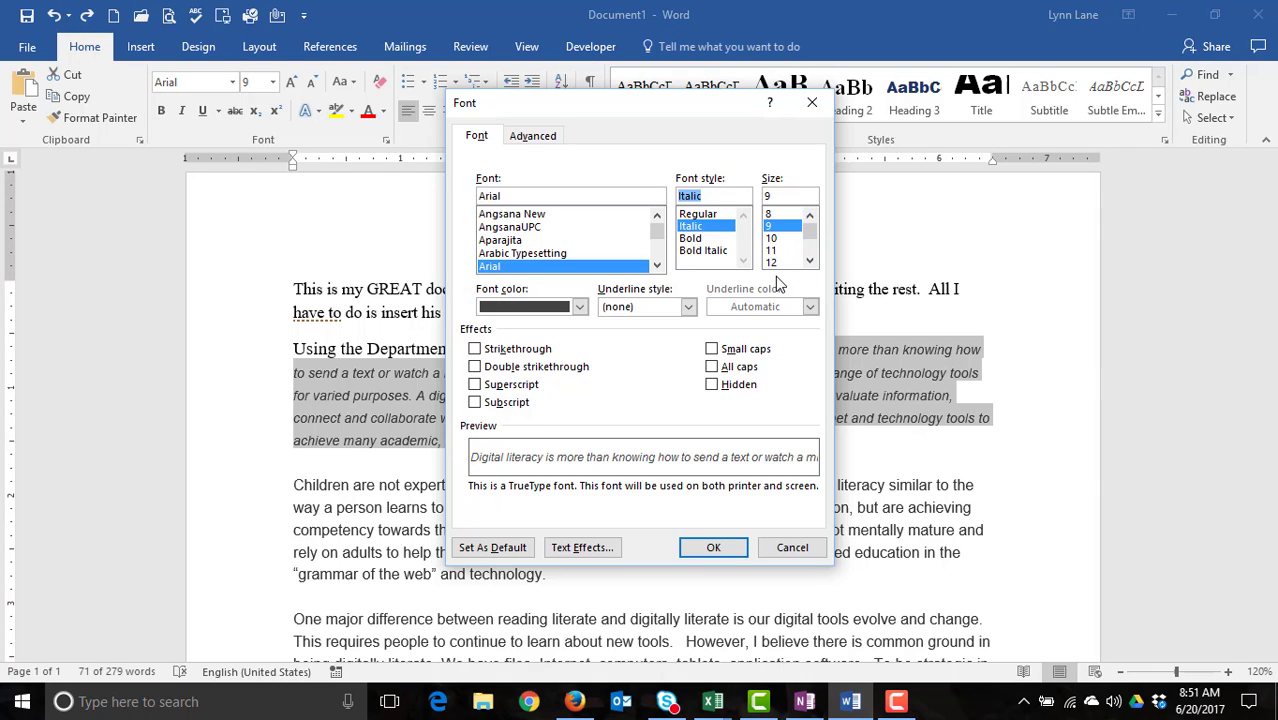
{"action": "left_click", "coordinate": [714, 549]}
{"action": "left_click", "coordinate": [651, 507]}
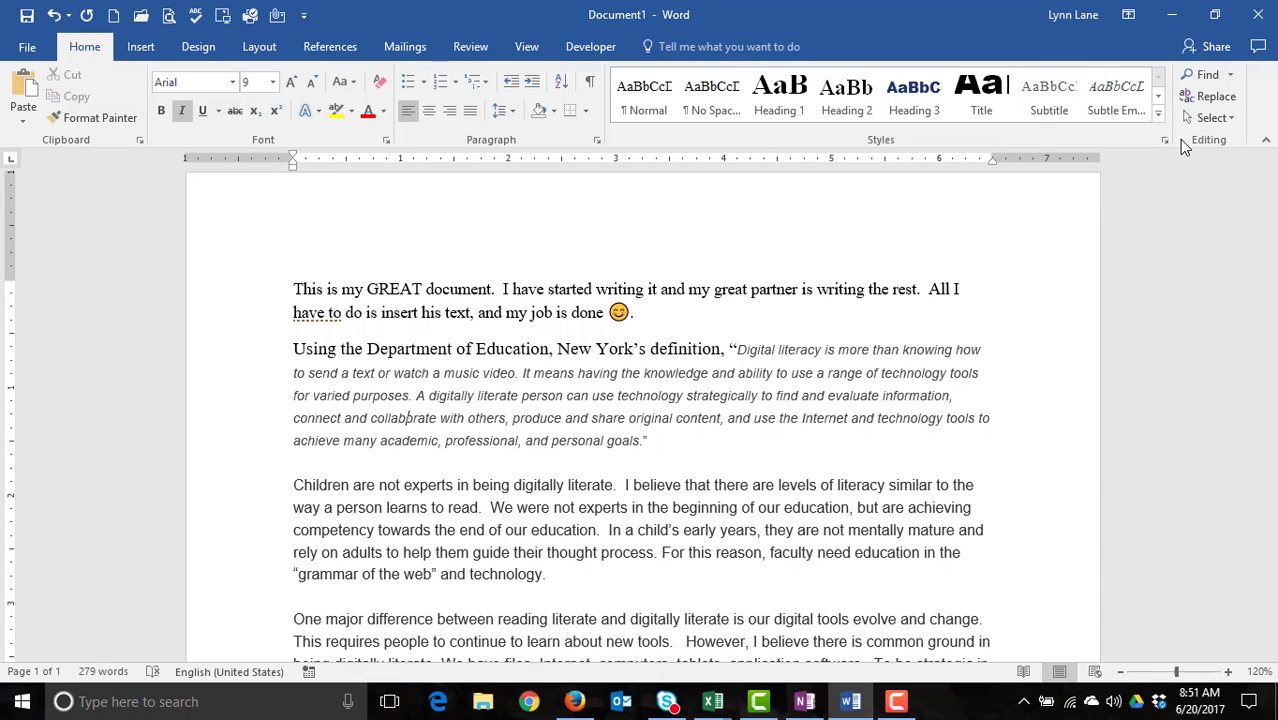
- Show the Style Inspector from the Styles pane and examine the formatting of the opening paragraph and the quoted definition
{"action": "left_click", "coordinate": [1163, 142]}
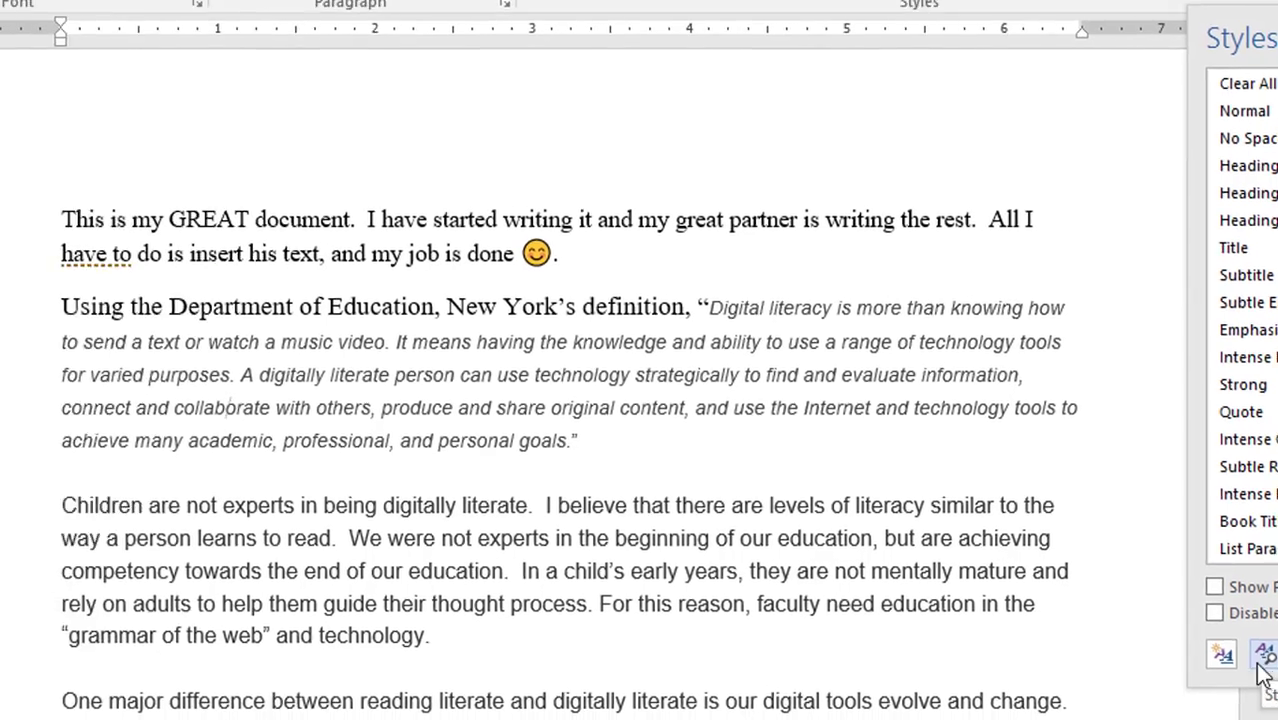
{"action": "left_click", "coordinate": [1263, 660]}
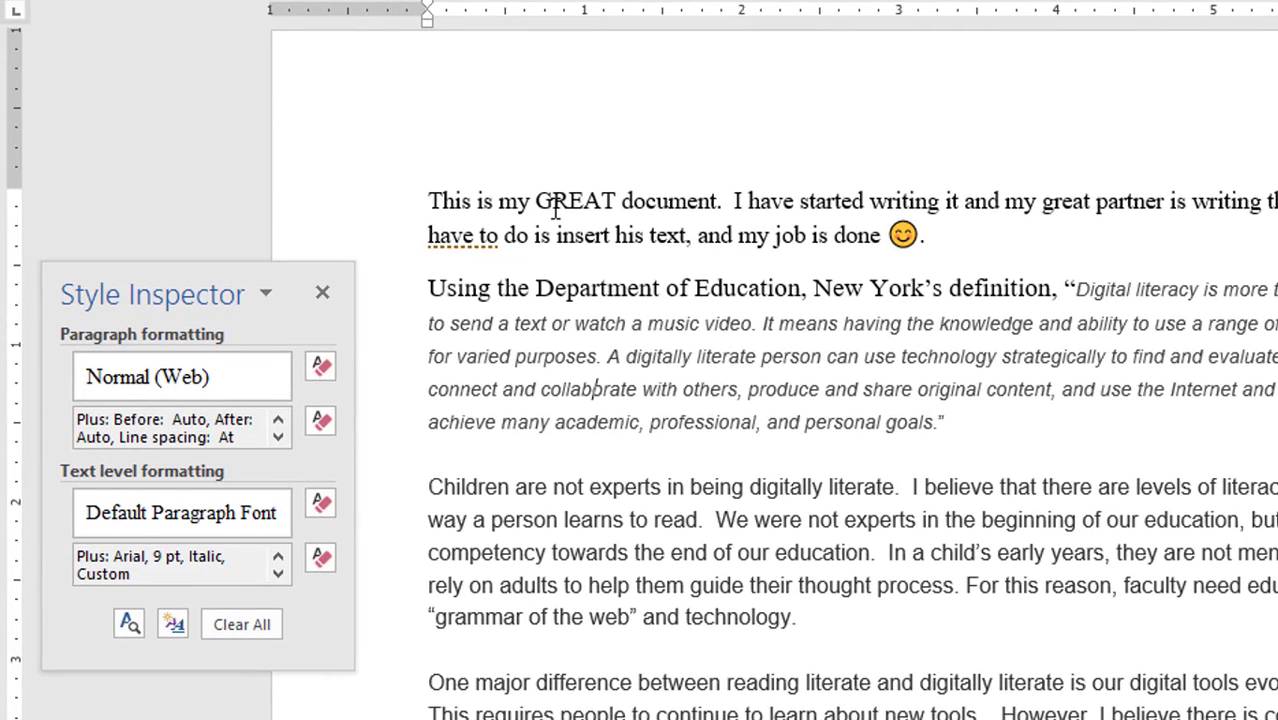
{"action": "left_click", "coordinate": [553, 200]}
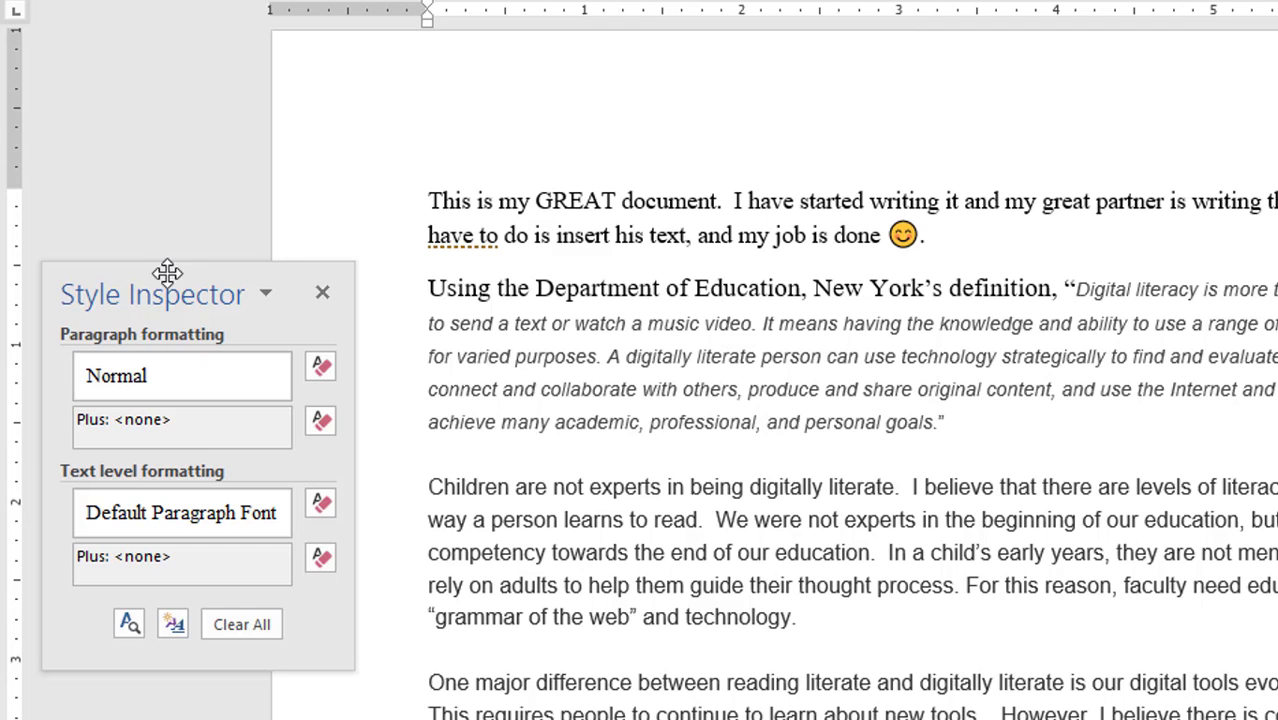
{"action": "left_click_drag", "start_coordinate": [167, 272], "coordinate": [224, 191]}
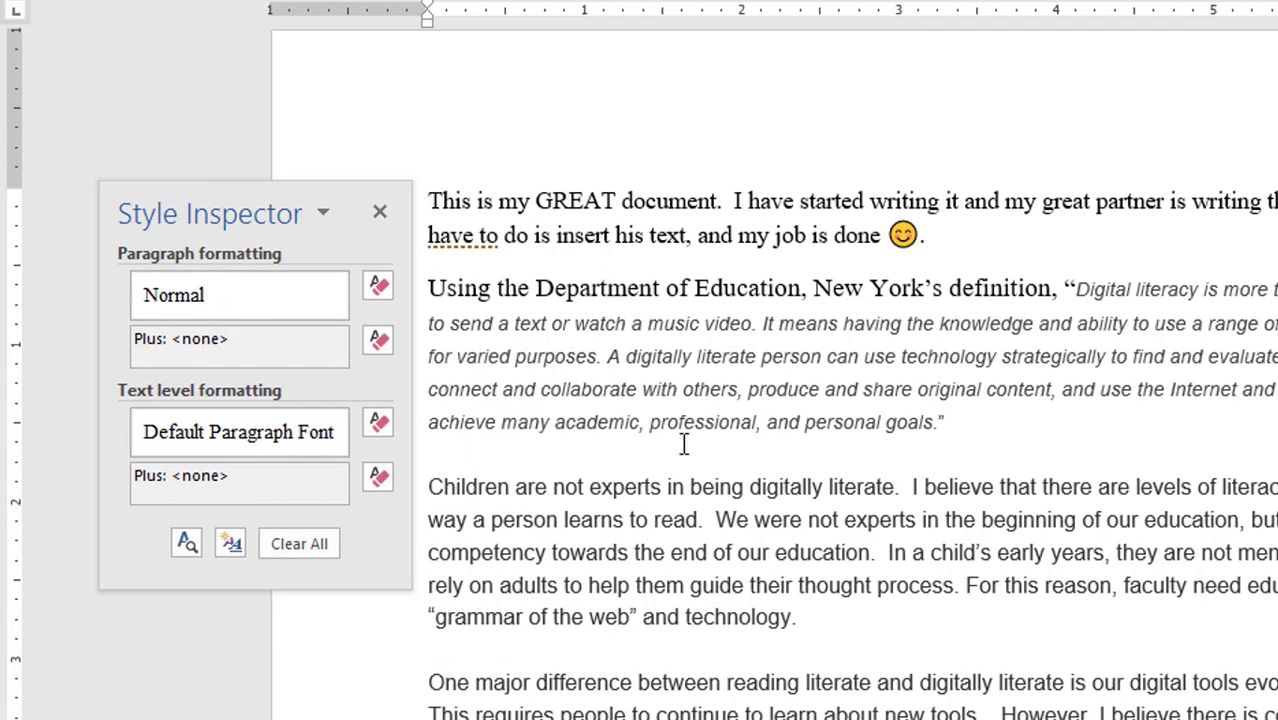
{"action": "left_click", "coordinate": [698, 421]}
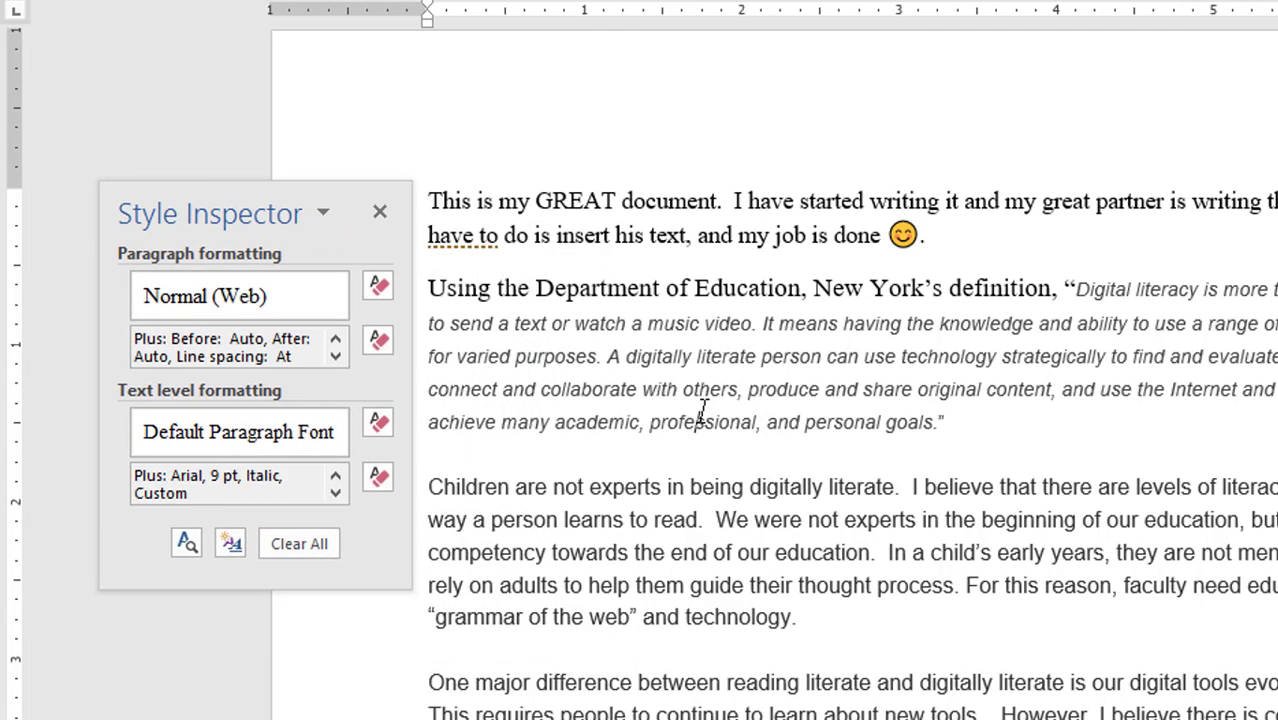
{"action": "left_click", "coordinate": [731, 358]}
{"action": "left_click", "coordinate": [335, 358]}
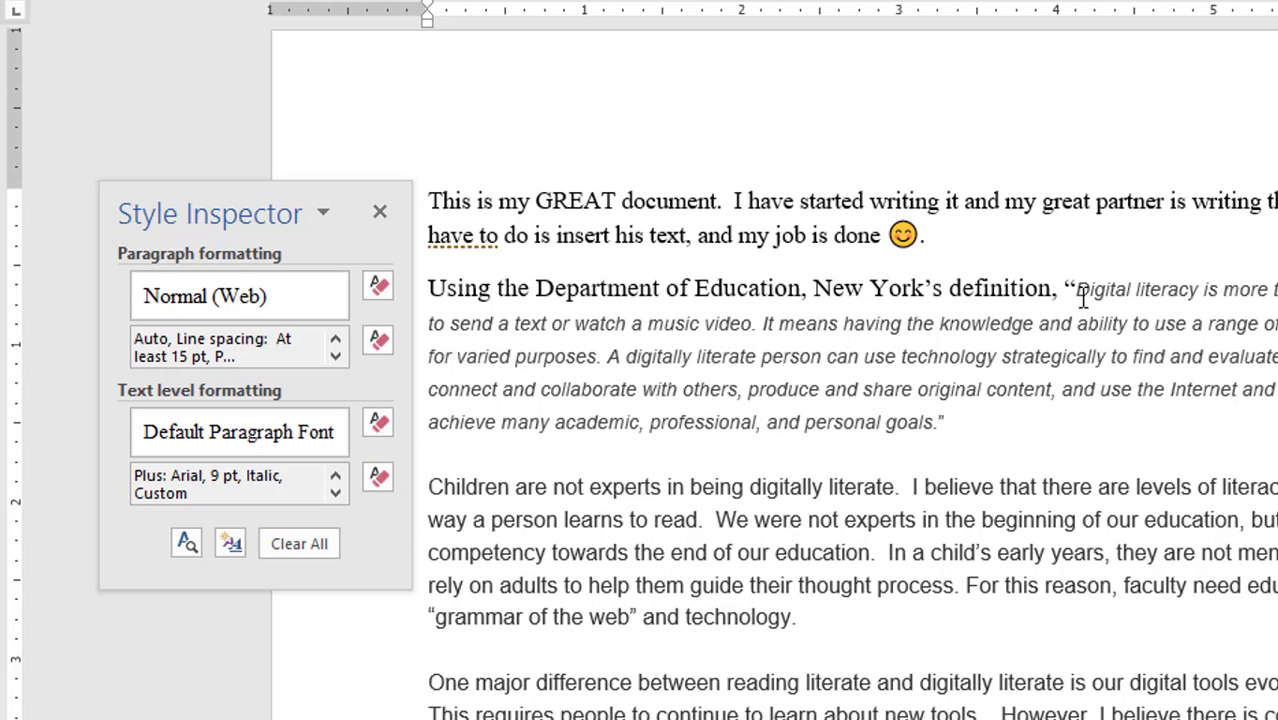
- Select the quoted definition, try clearing its direct text formatting and its direct paragraph formatting, and undo each change
{"action": "left_click_drag", "start_coordinate": [1075, 290], "coordinate": [932, 432]}
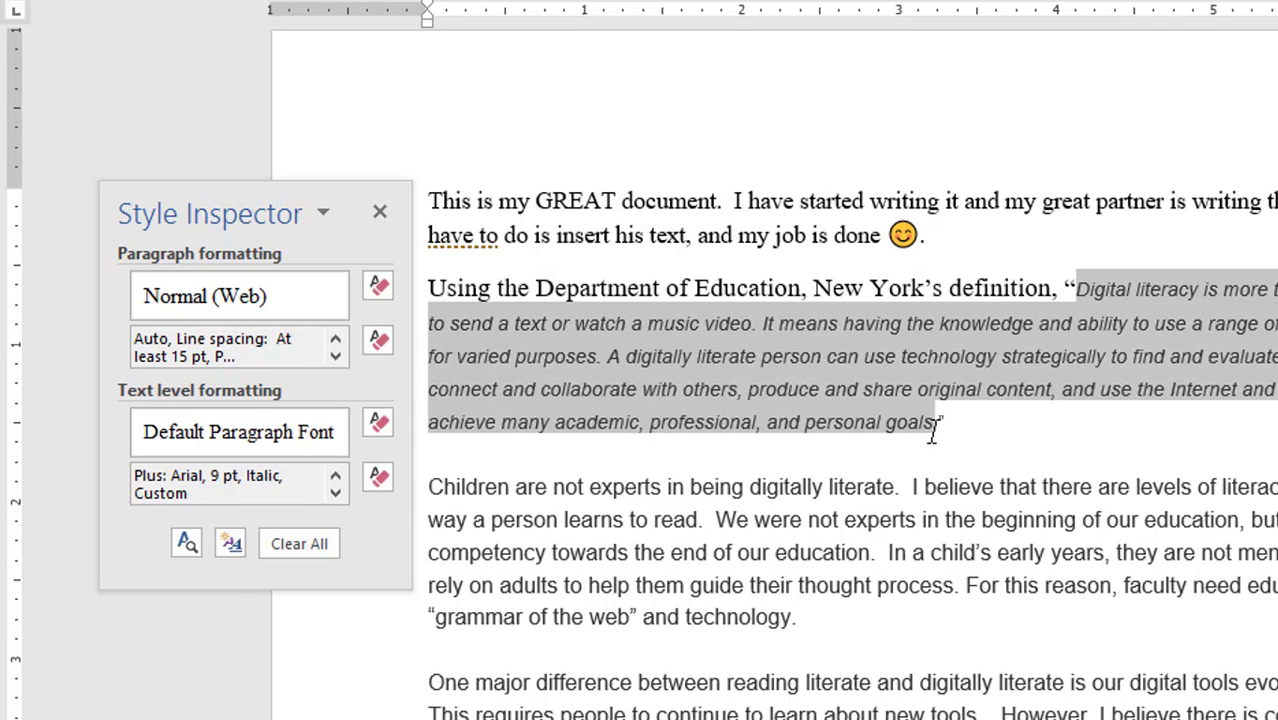
{"action": "left_click", "coordinate": [377, 480]}
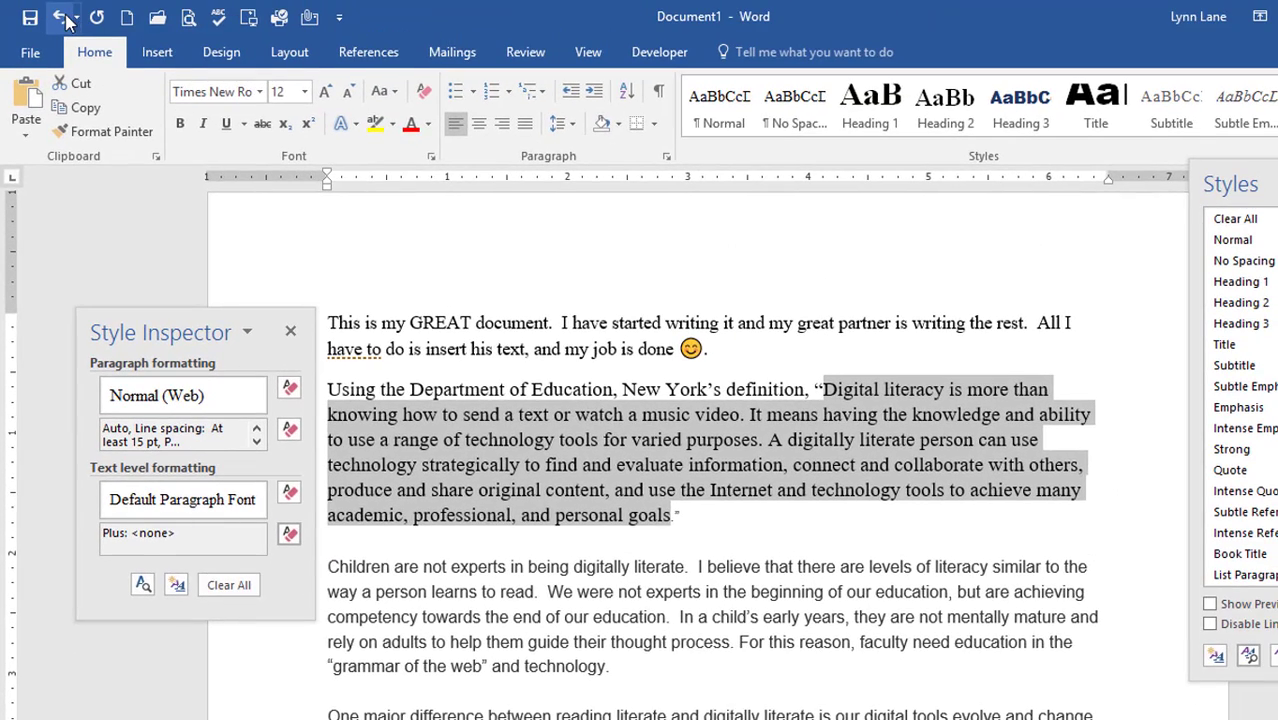
{"action": "left_click", "coordinate": [62, 18]}
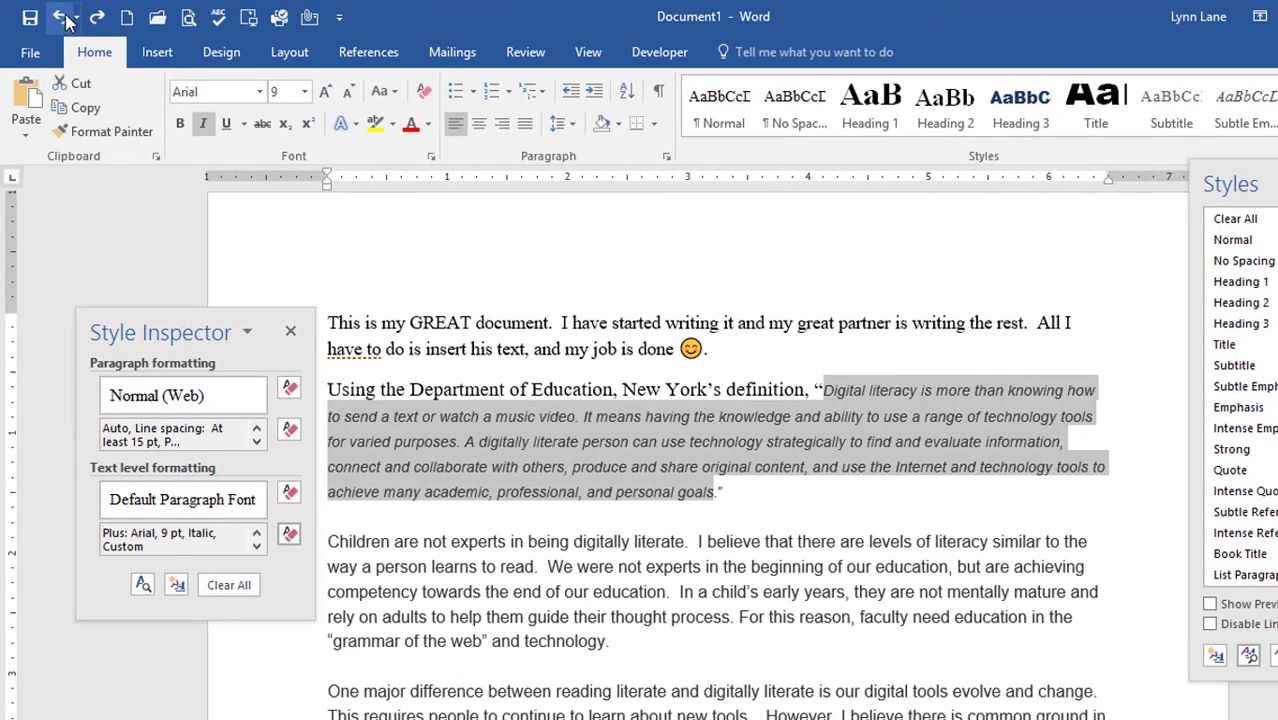
{"action": "left_click", "coordinate": [290, 431]}
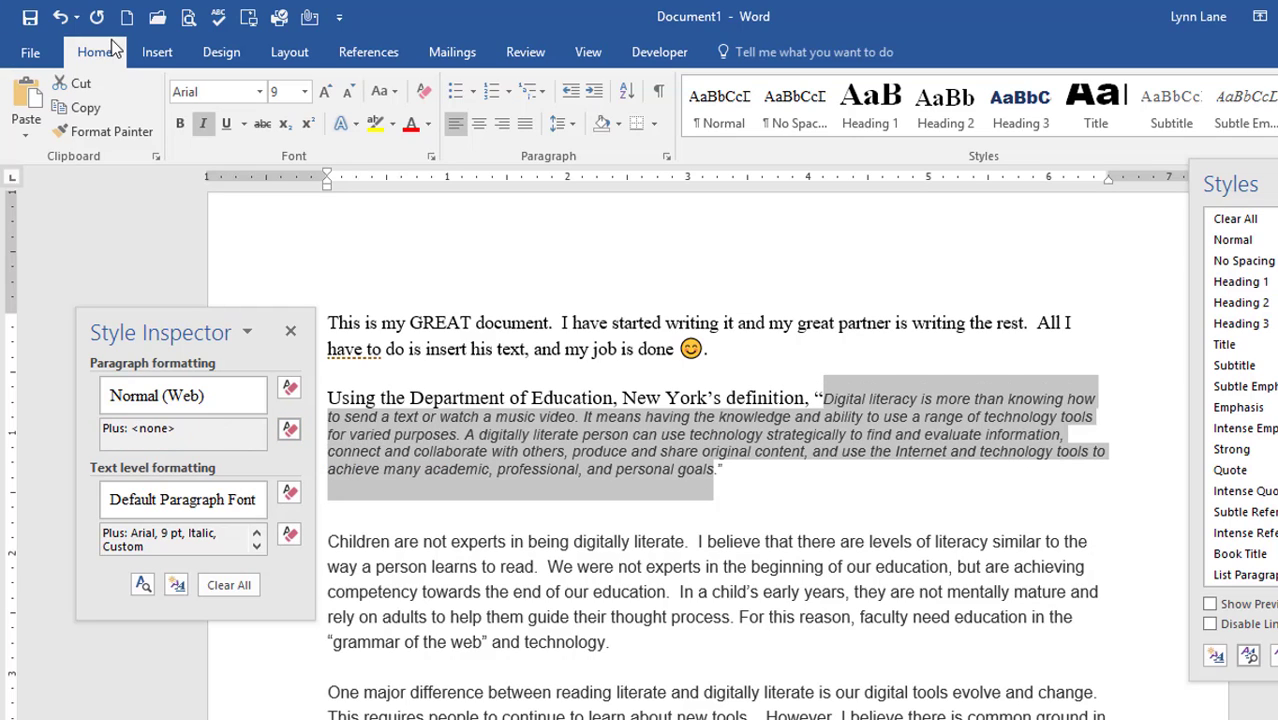
{"action": "left_click", "coordinate": [61, 19]}
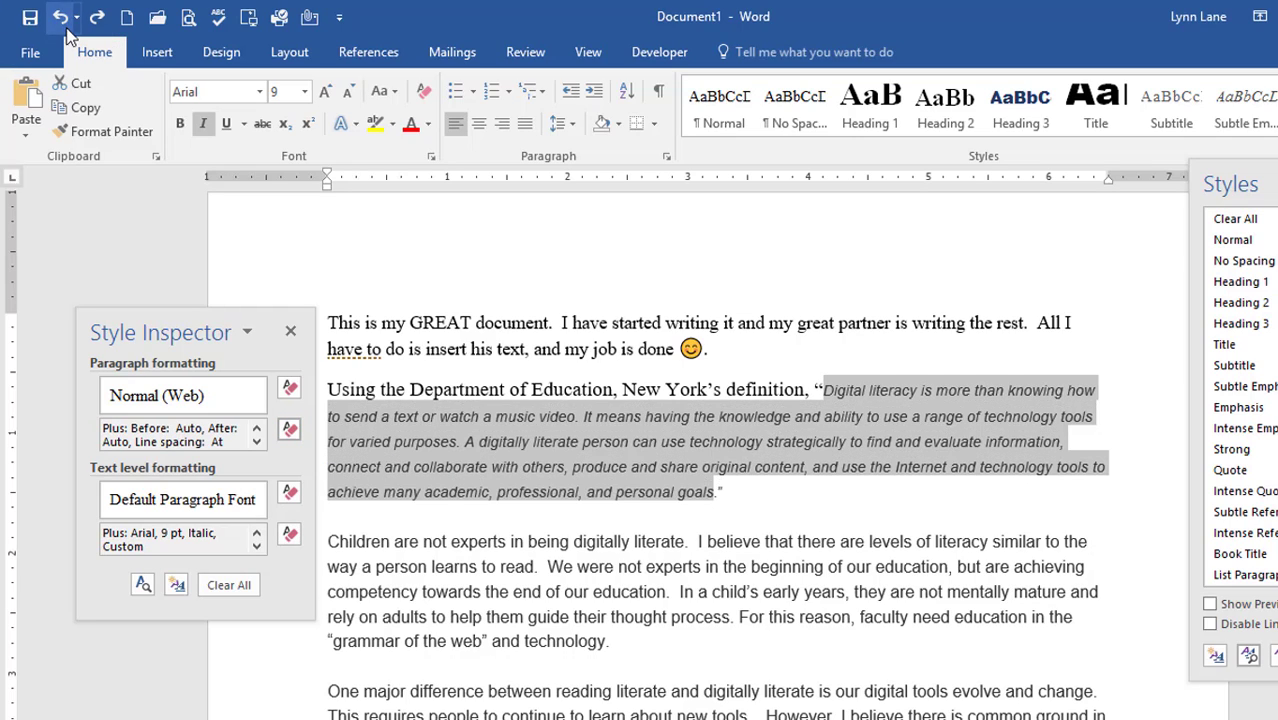
- Reset the definition paragraph to the Normal paragraph style and its text to the default character style
{"action": "left_click", "coordinate": [291, 390]}
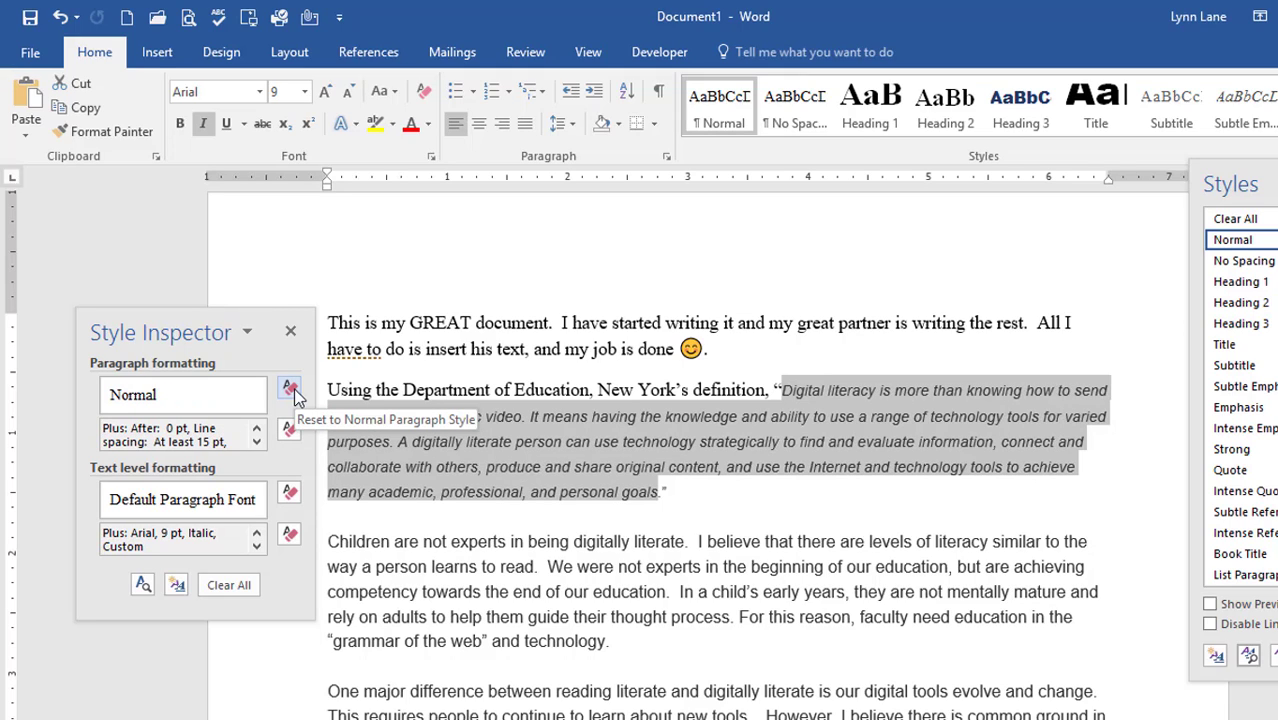
{"action": "left_click", "coordinate": [291, 497]}
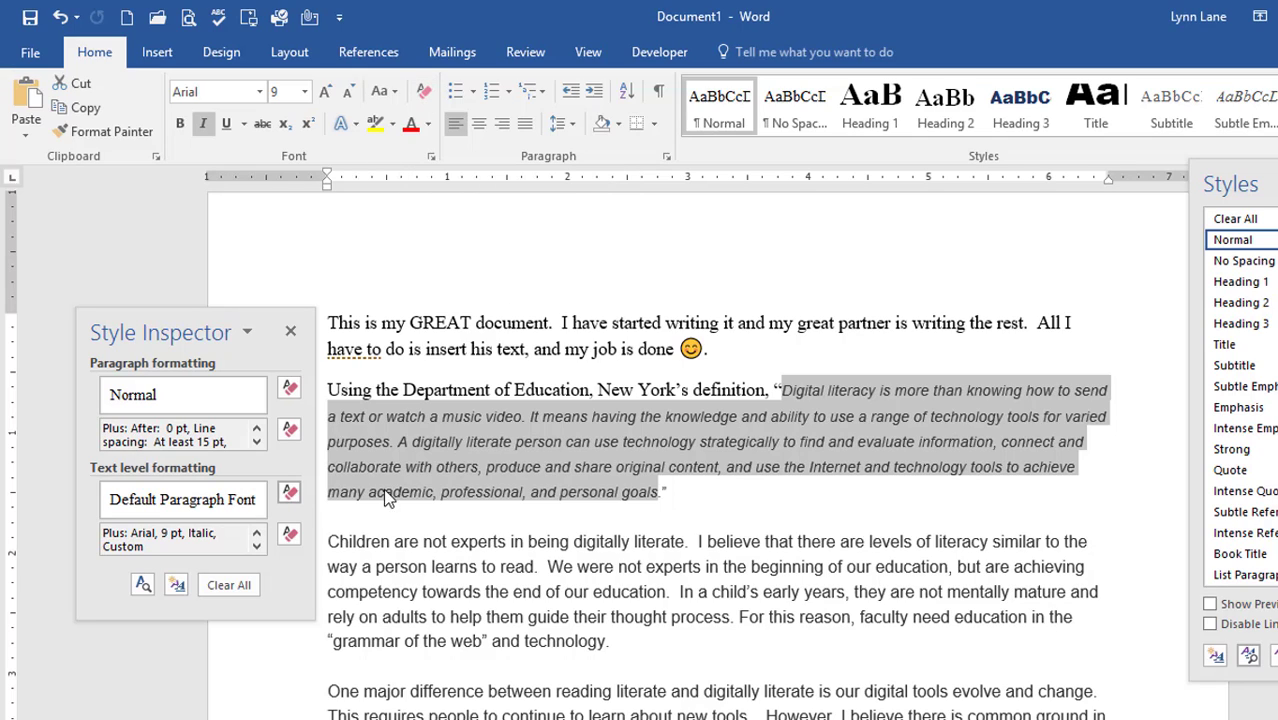
{"action": "left_click", "coordinate": [747, 448]}
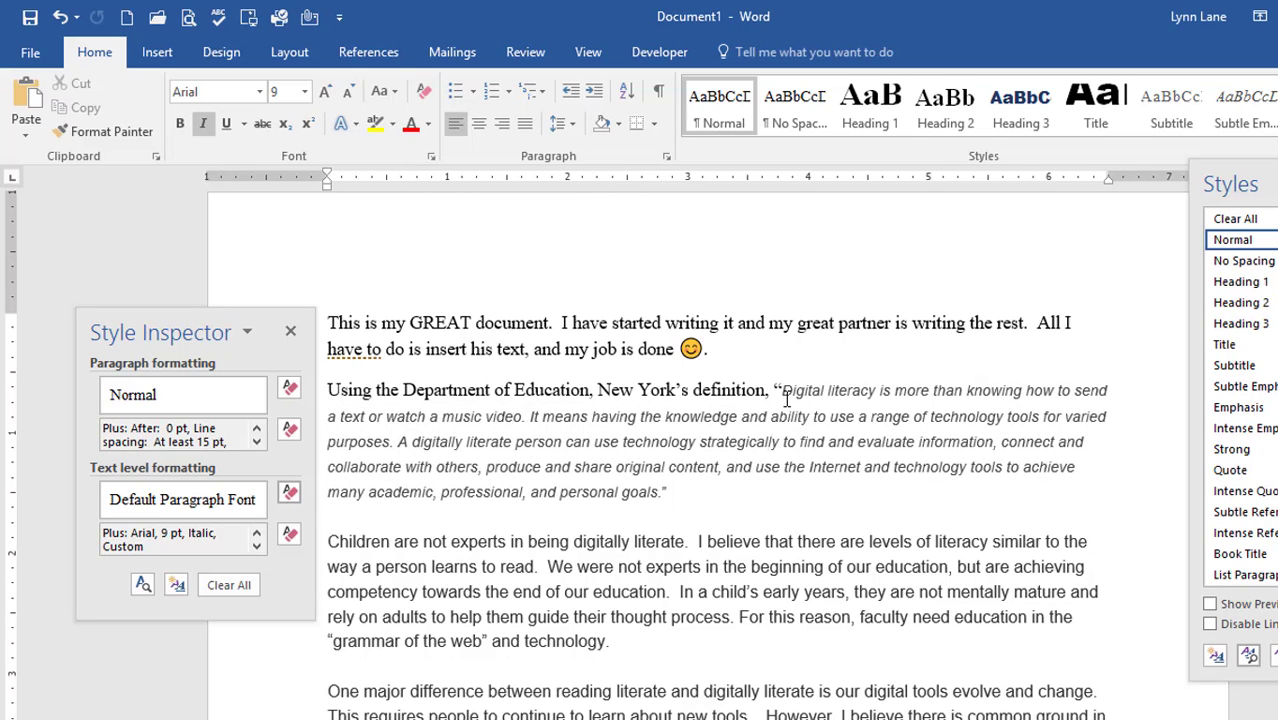
- Remove all direct paragraph and character formatting from the quoted digital literacy definition
{"action": "key", "text": "ctrl+space"}
{"action": "left_click_drag", "start_coordinate": [771, 404], "coordinate": [661, 492]}
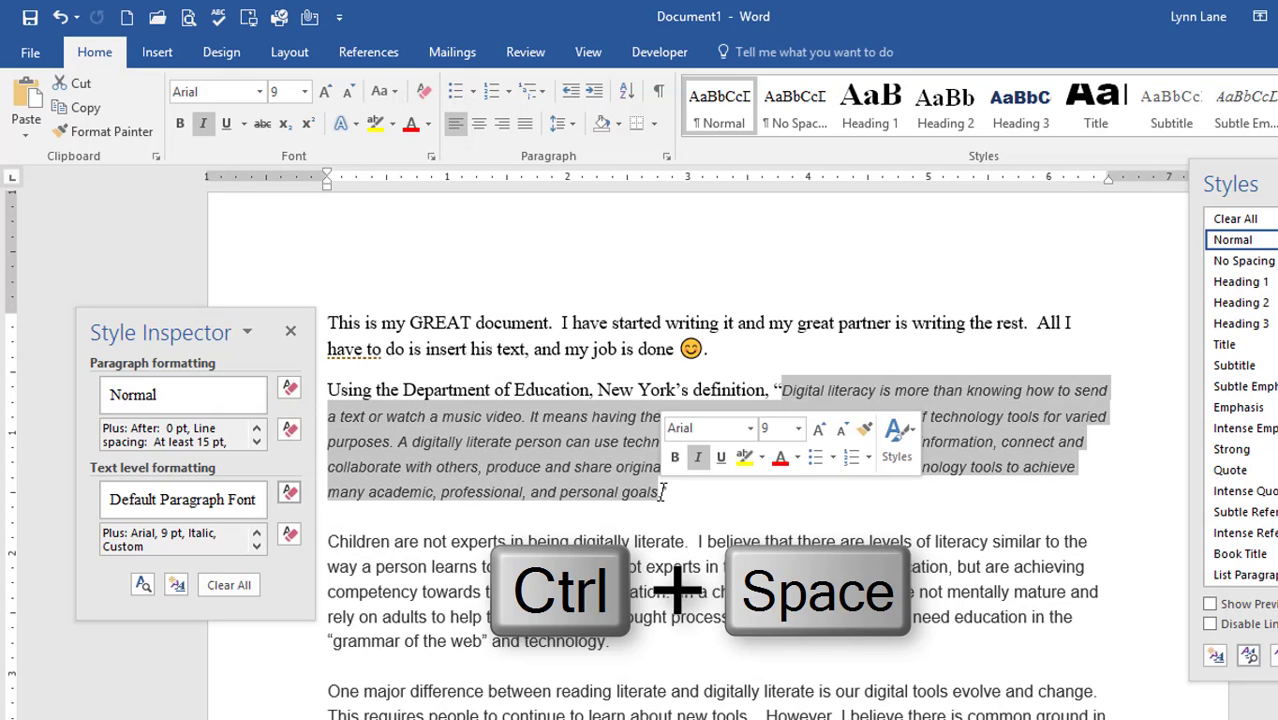
{"action": "key", "text": "ctrl+q"}
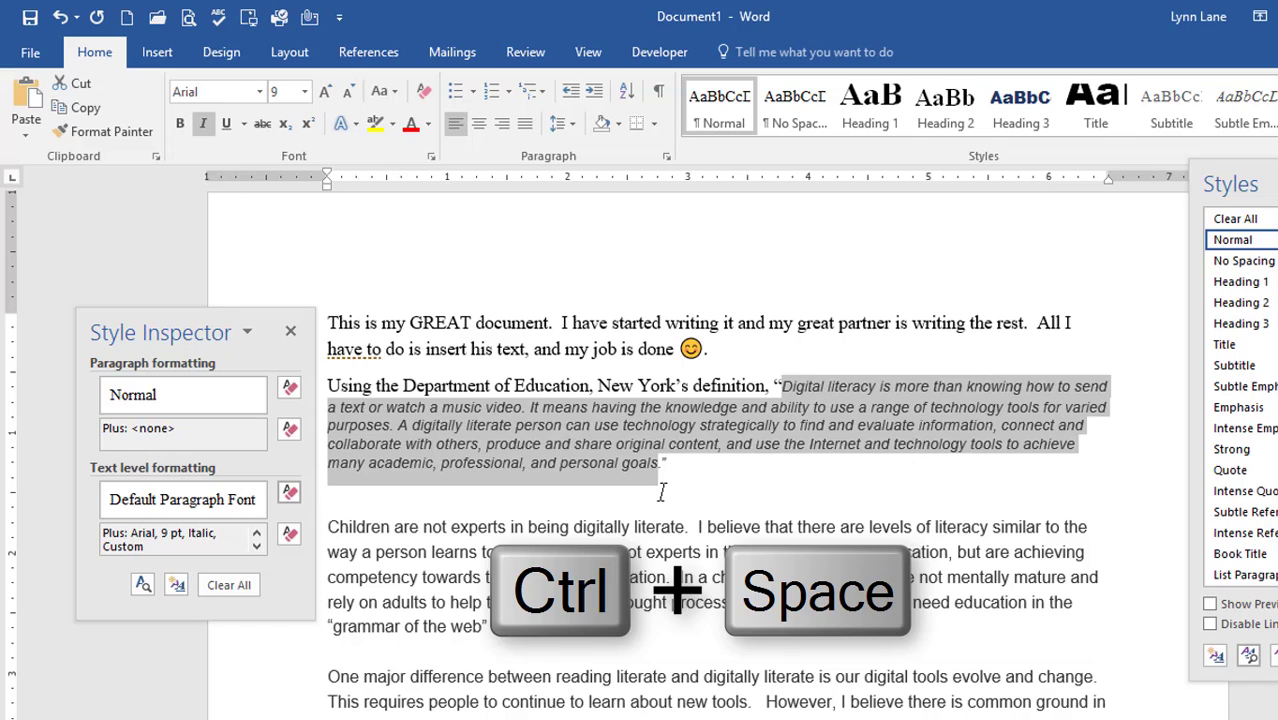
{"action": "key", "text": "ctrl+space"}
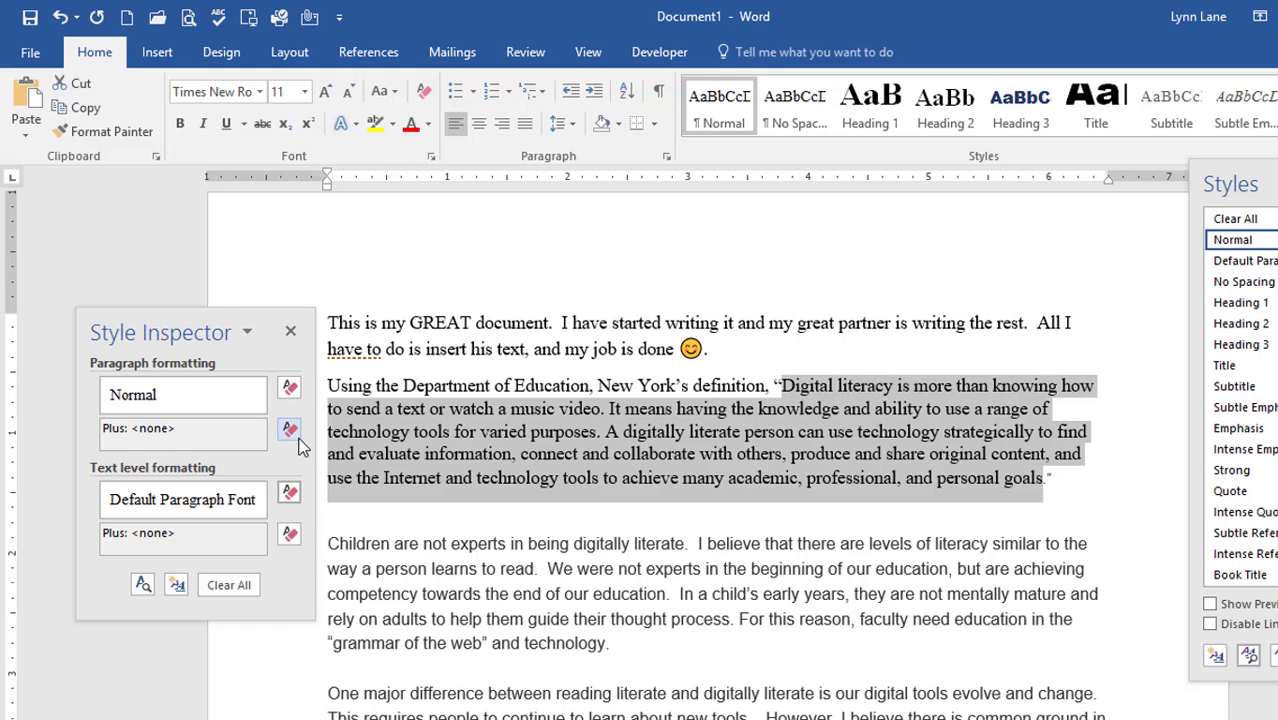
{"action": "key", "text": "ctrl+q"}
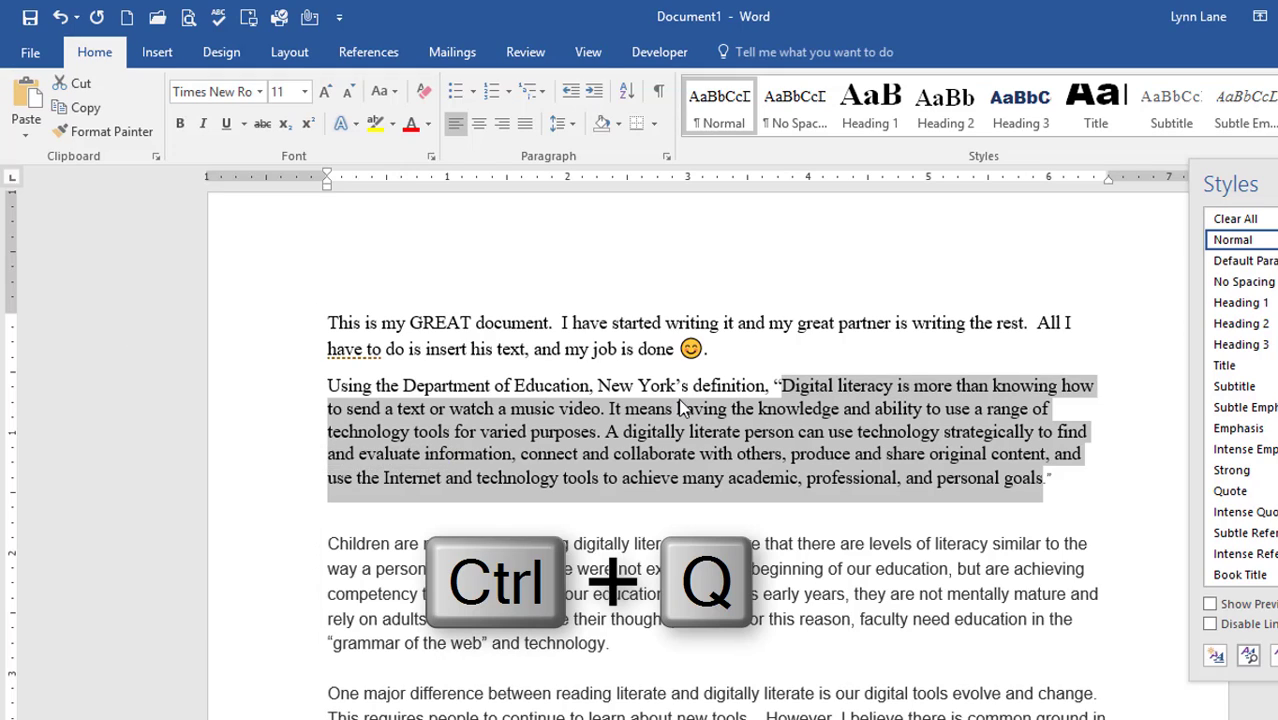
{"action": "left_click", "coordinate": [713, 476]}
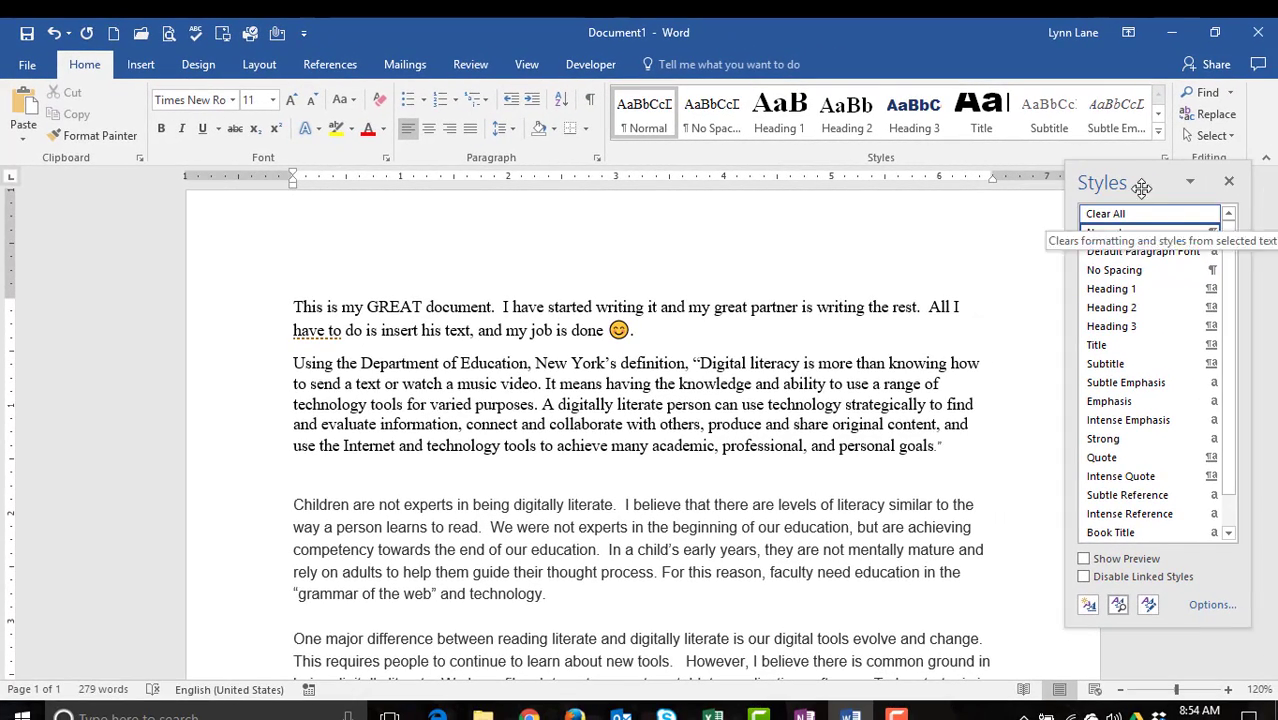
- Reposition the floating Styles pane beside the document text
{"action": "left_click_drag", "start_coordinate": [1170, 165], "coordinate": [1139, 204]}
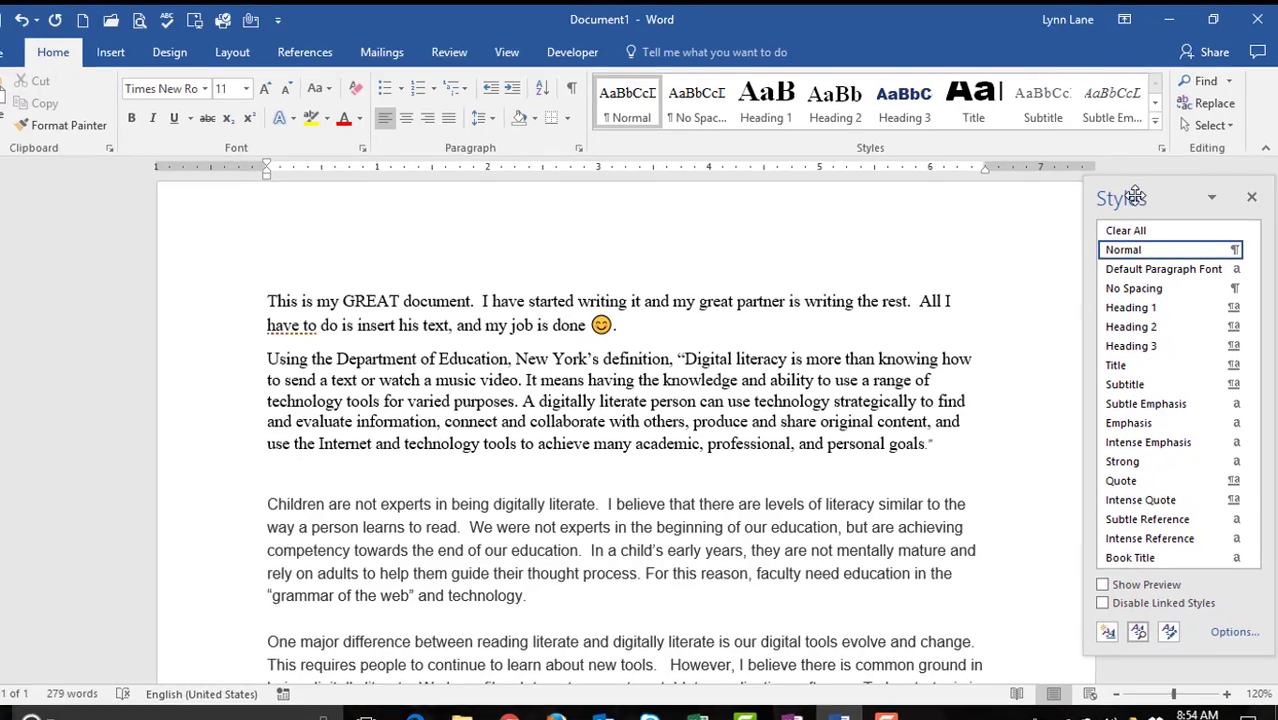
- Apply the Emphasis style to the word GREAT in the first sentence and replace it with the Strong style
{"action": "mouse_move", "coordinate": [1241, 250]}
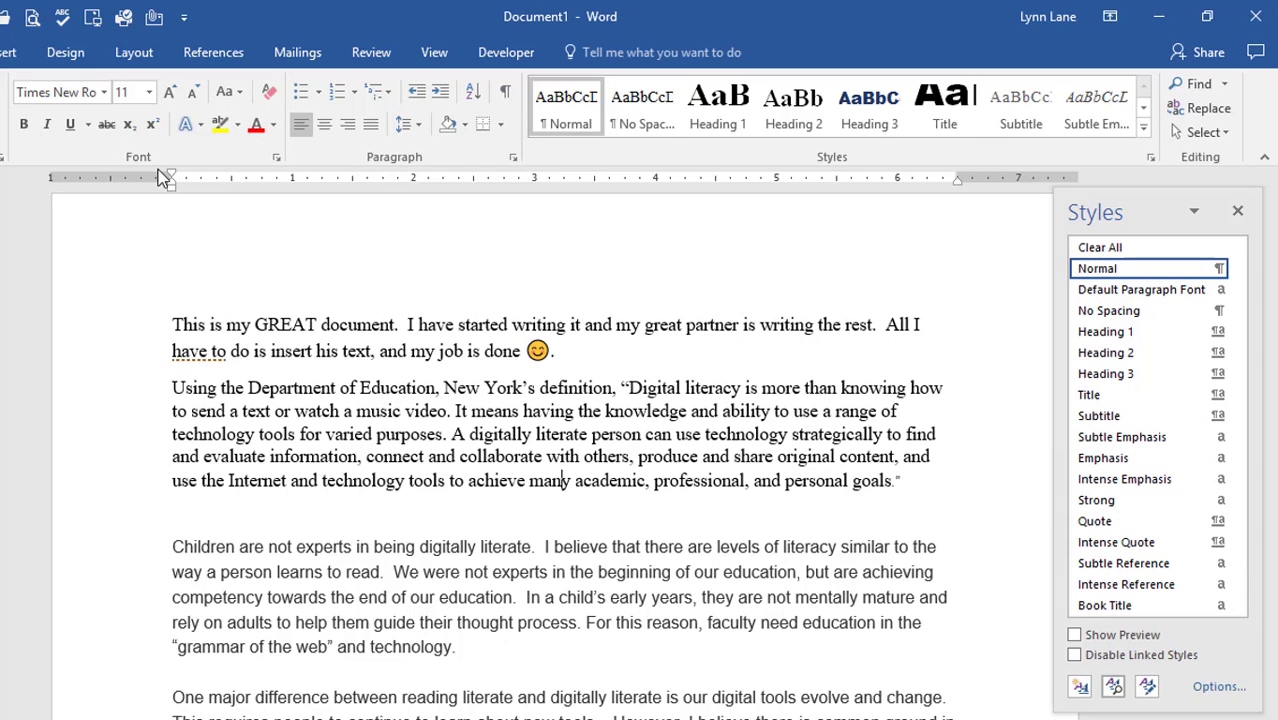
{"action": "double_click", "coordinate": [281, 324]}
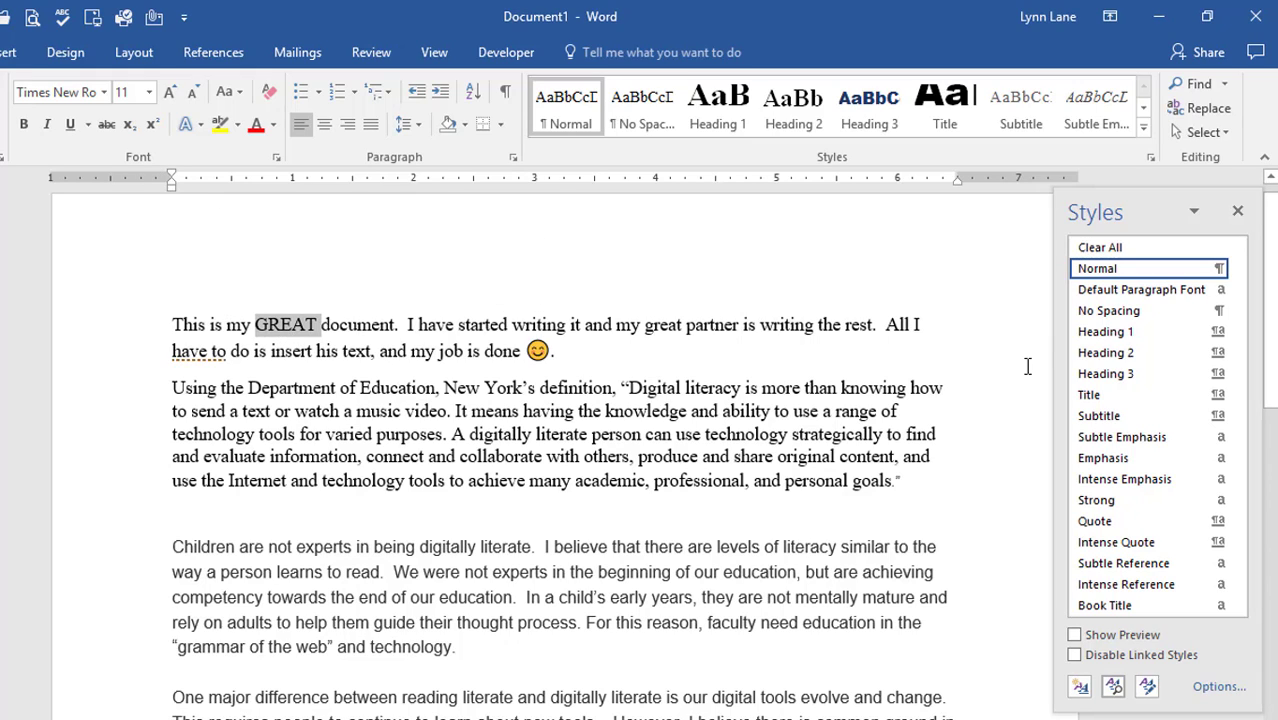
{"action": "left_click", "coordinate": [1106, 459]}
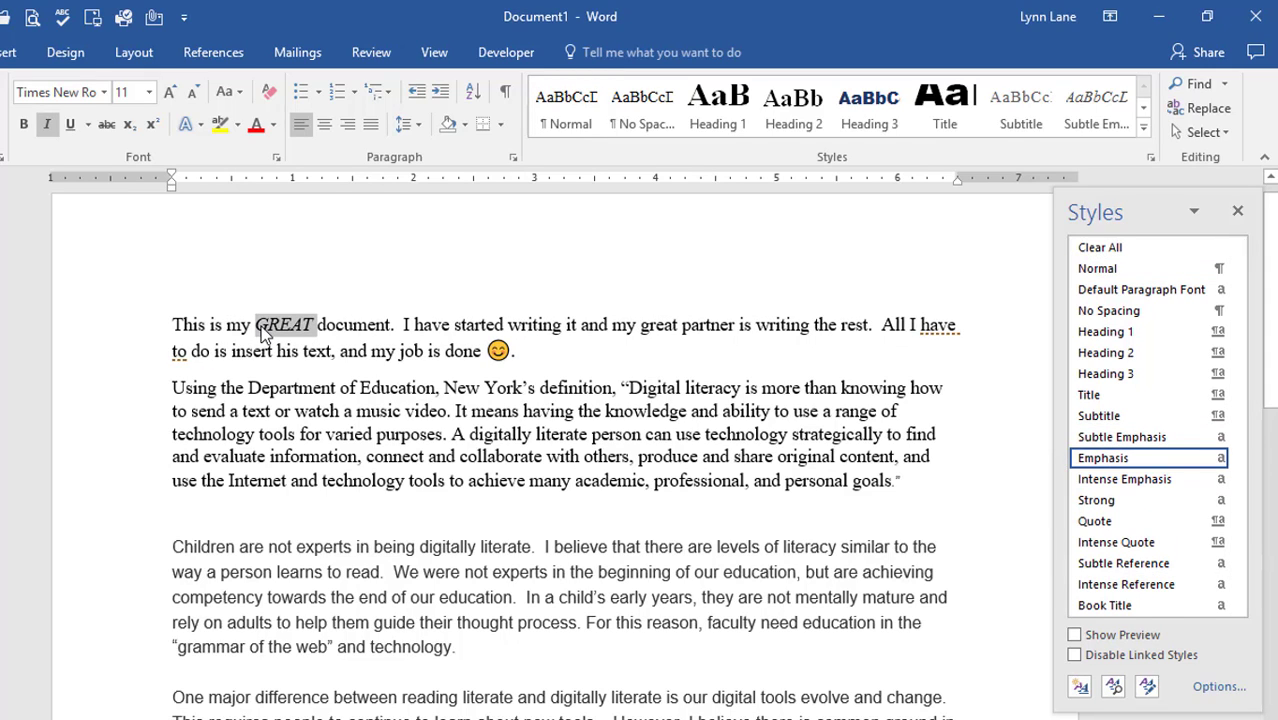
{"action": "left_click", "coordinate": [1100, 503]}
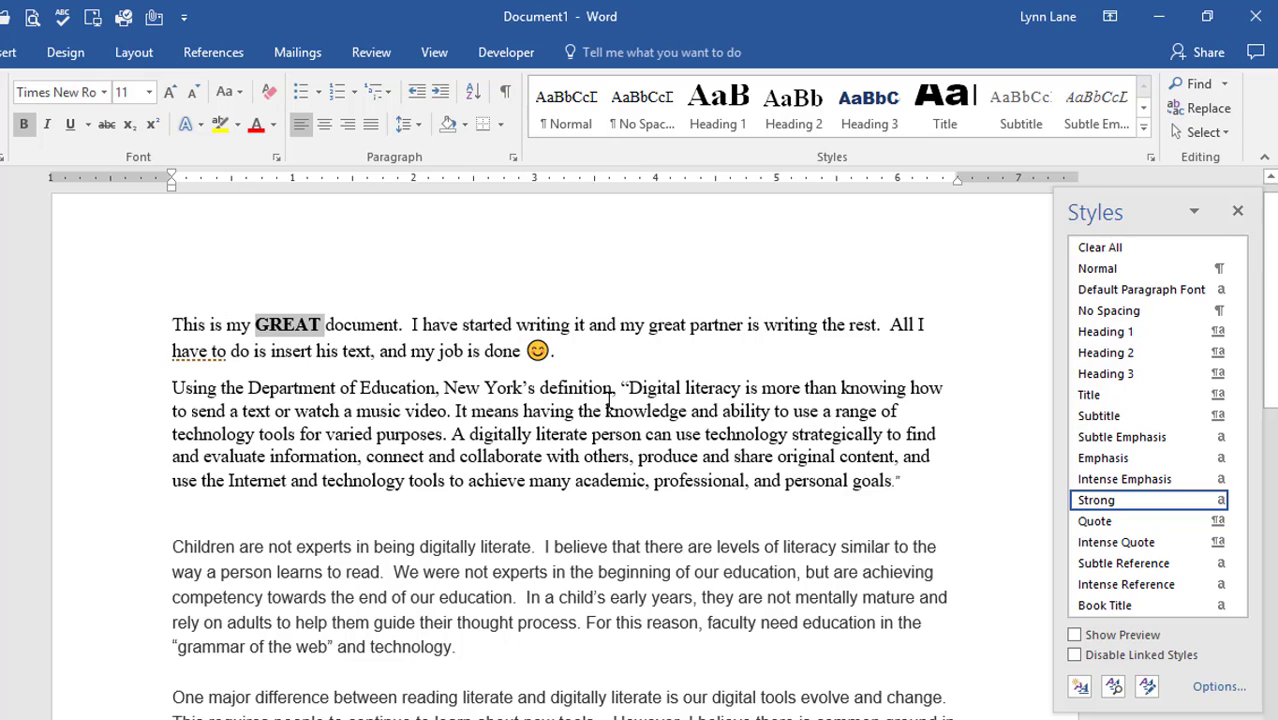
- Apply the Strong style to the word "knowing" in the definition and to "experts" in the paragraph below it
{"action": "double_click", "coordinate": [863, 388]}
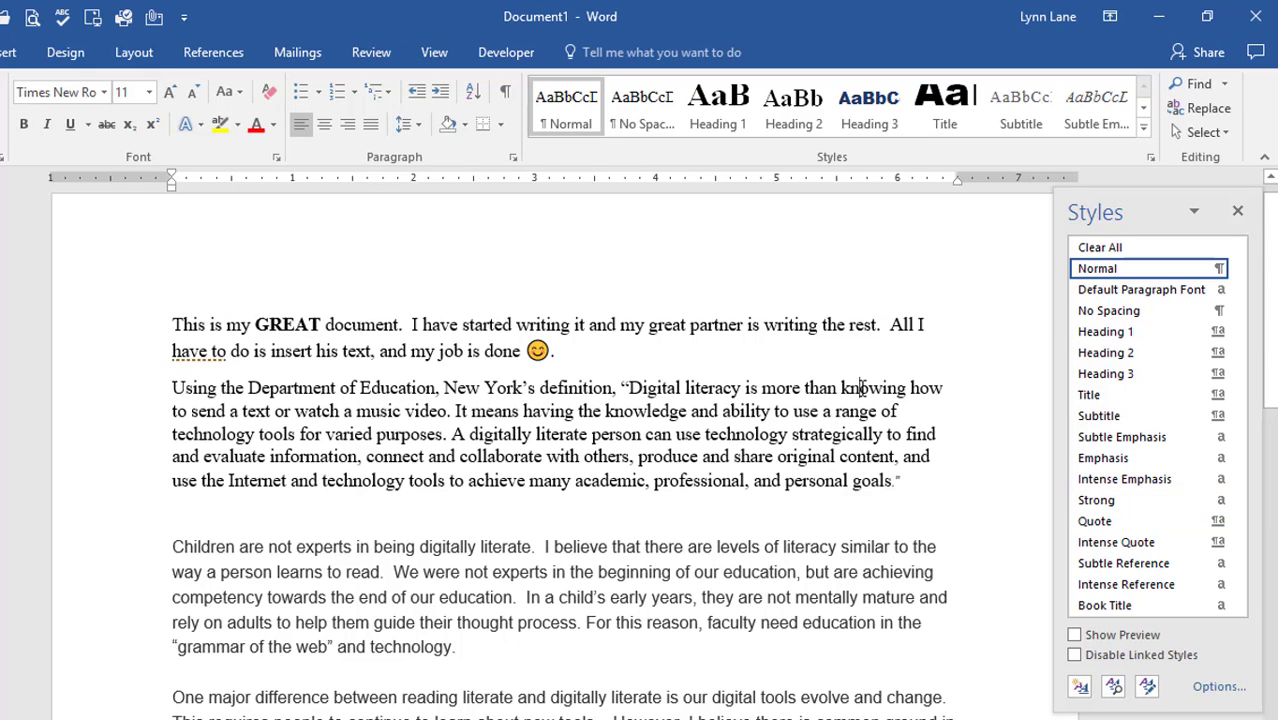
{"action": "left_click", "coordinate": [1100, 500]}
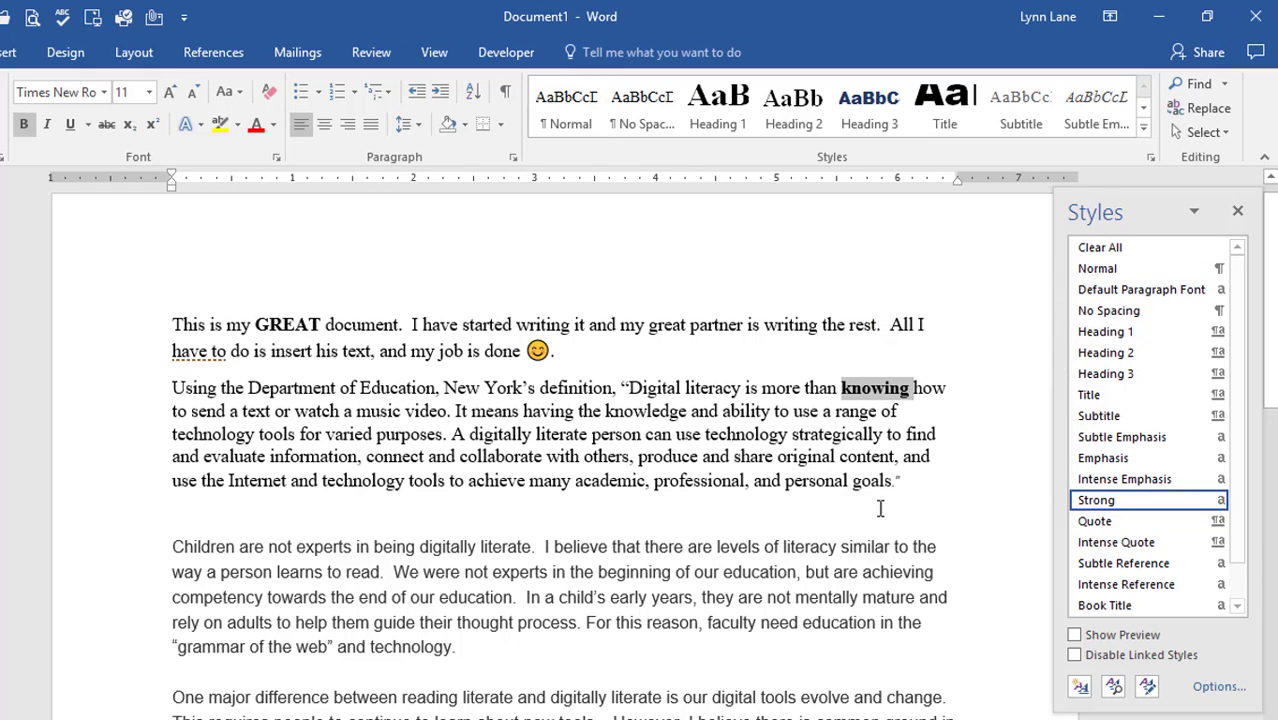
{"action": "double_click", "coordinate": [318, 550]}
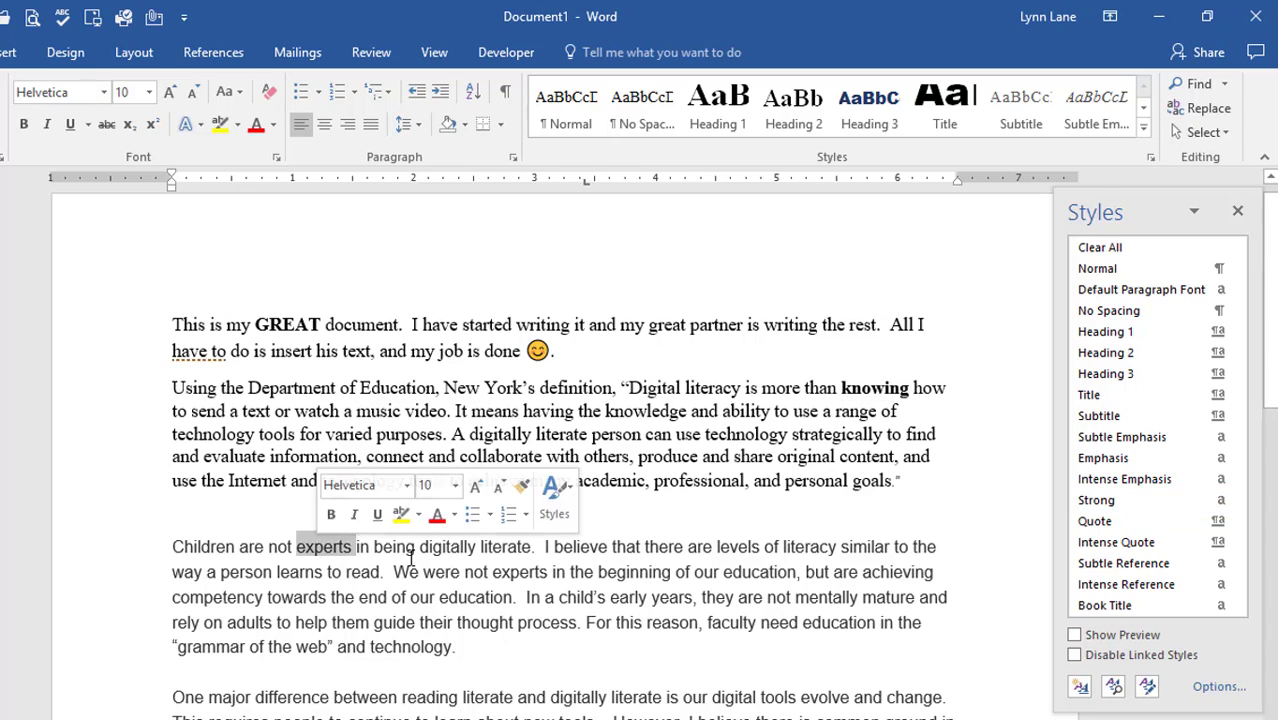
{"action": "left_click", "coordinate": [1100, 500]}
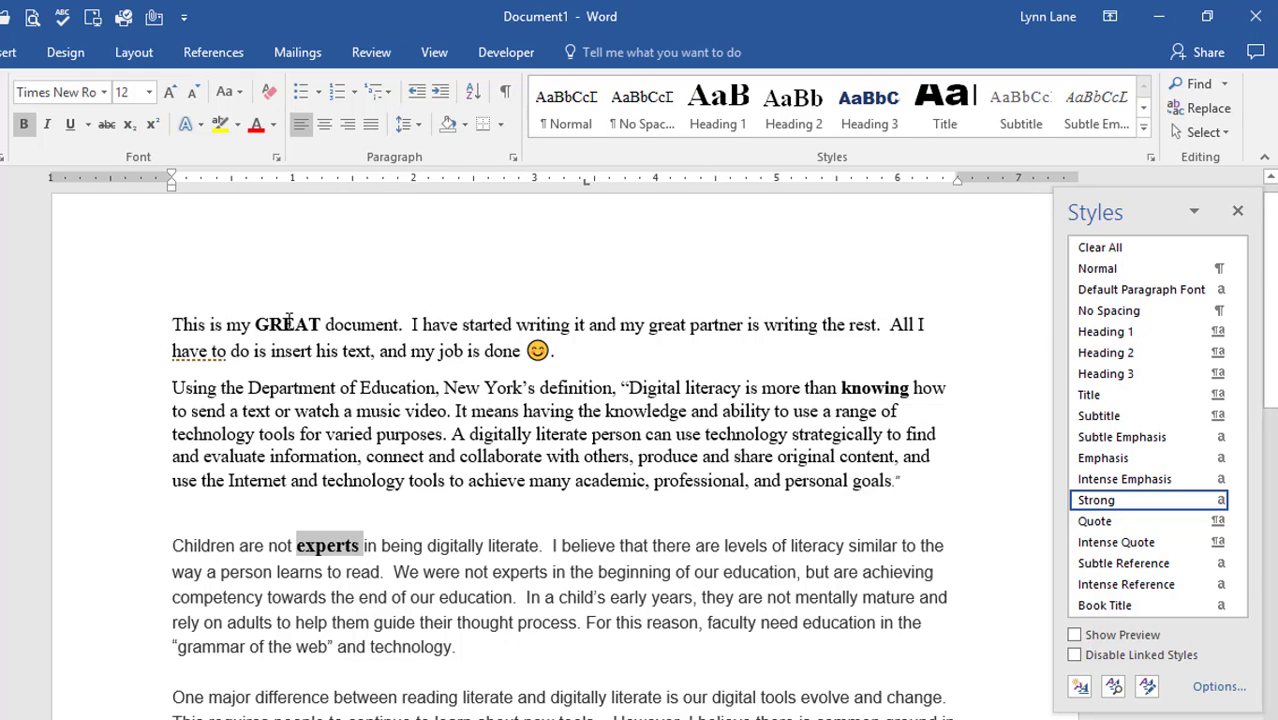
- Color the word GREAT dark orange and enlarge it to 14 pt
{"action": "double_click", "coordinate": [290, 326]}
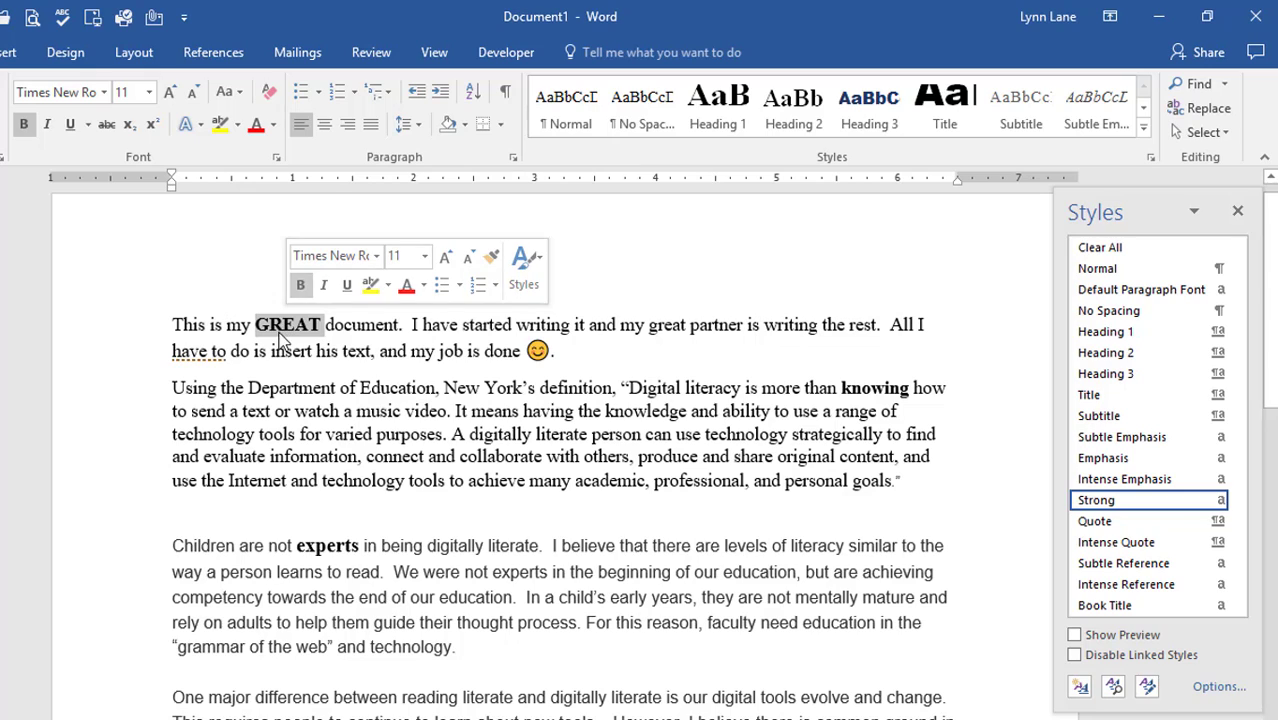
{"action": "left_click", "coordinate": [273, 125]}
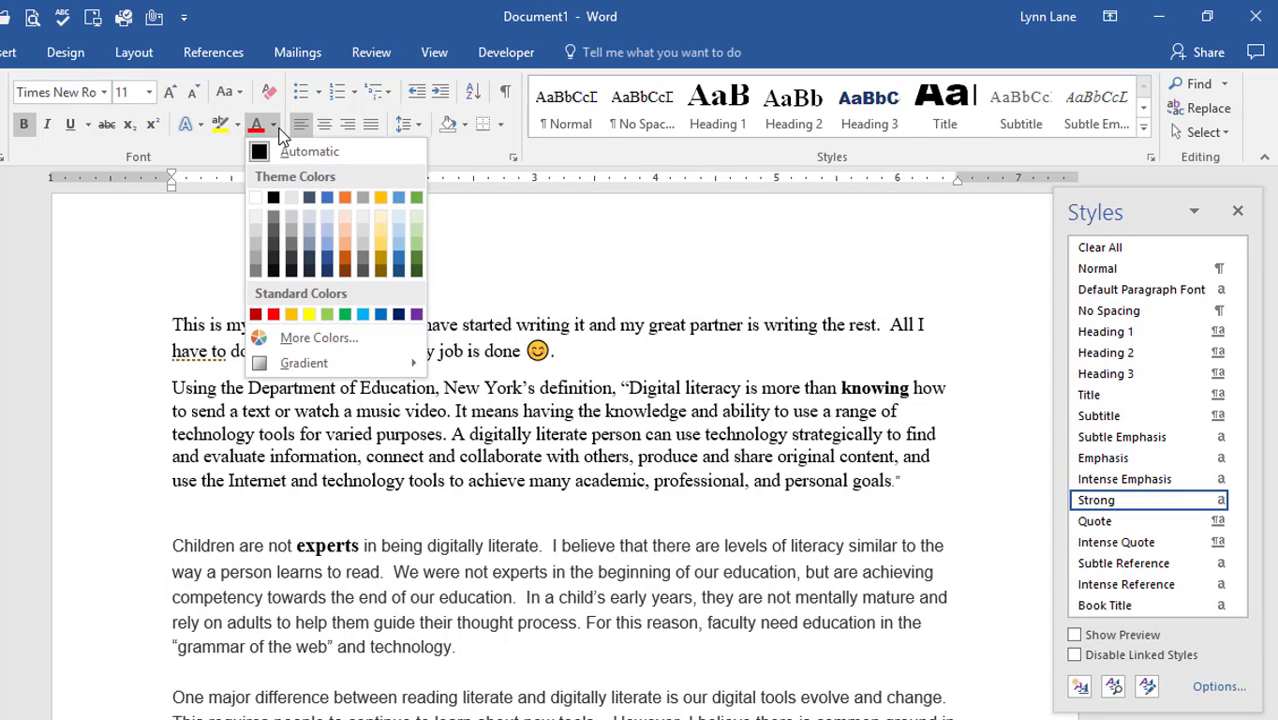
{"action": "left_click", "coordinate": [344, 262]}
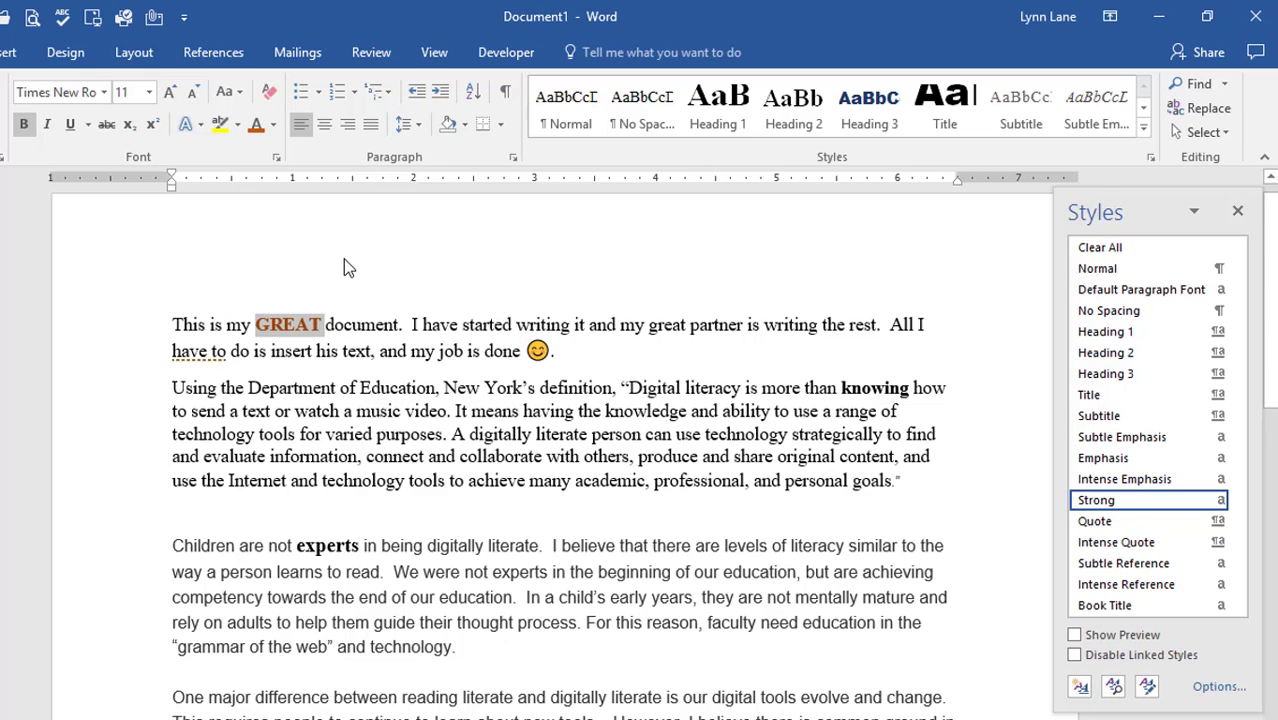
{"action": "left_click", "coordinate": [168, 96]}
{"action": "left_click", "coordinate": [168, 96]}
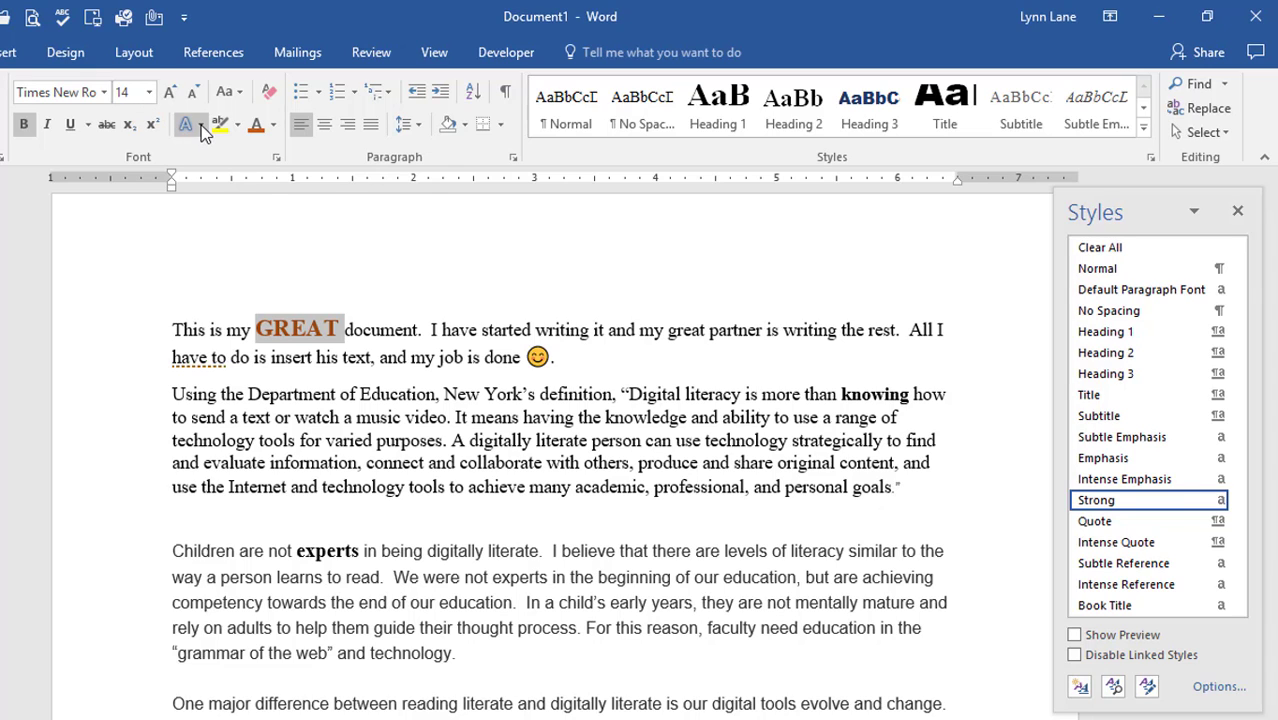
- Give the word GREAT the solid blue text effect and update the Strong style to match it
{"action": "left_click", "coordinate": [201, 125]}
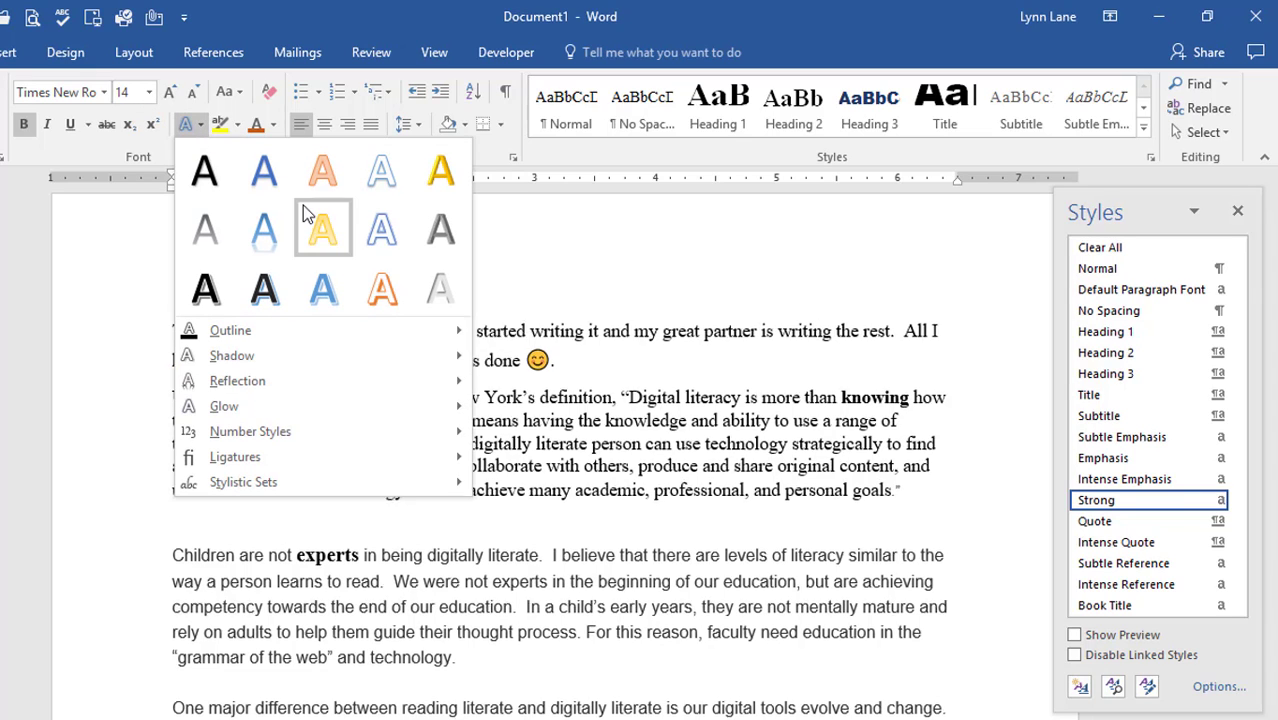
{"action": "left_click", "coordinate": [267, 175]}
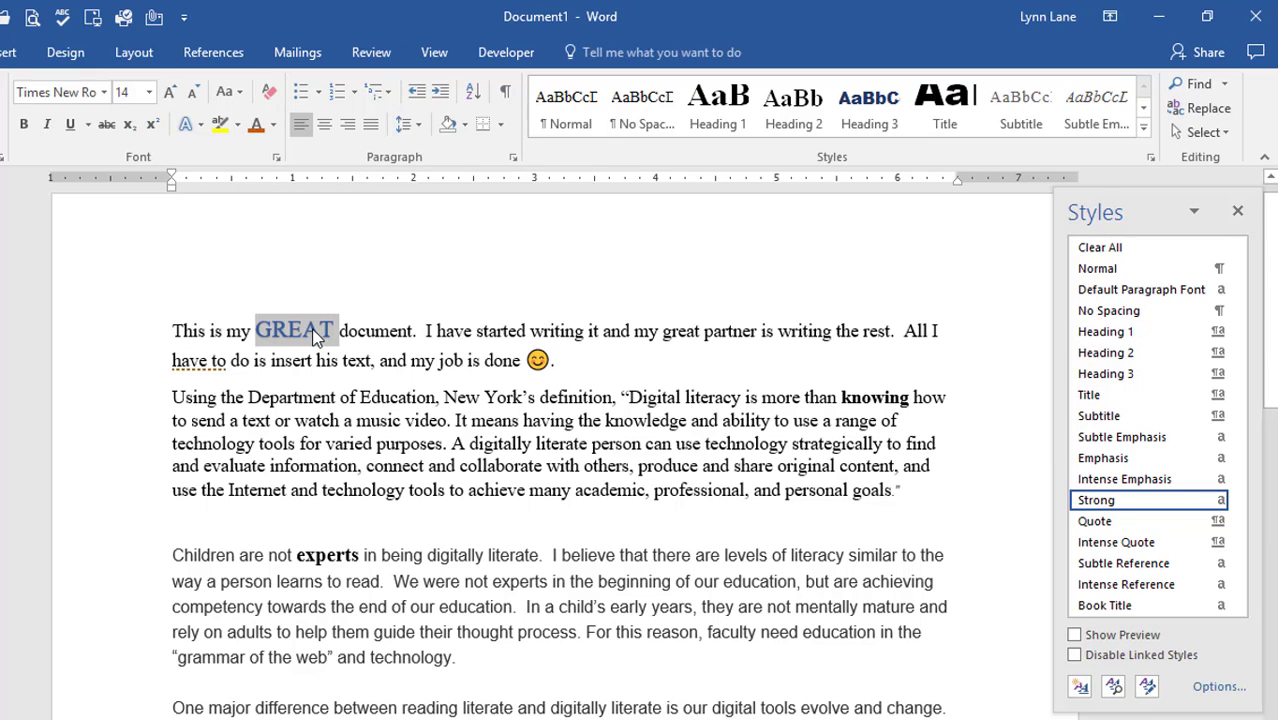
{"action": "right_click", "coordinate": [1099, 508]}
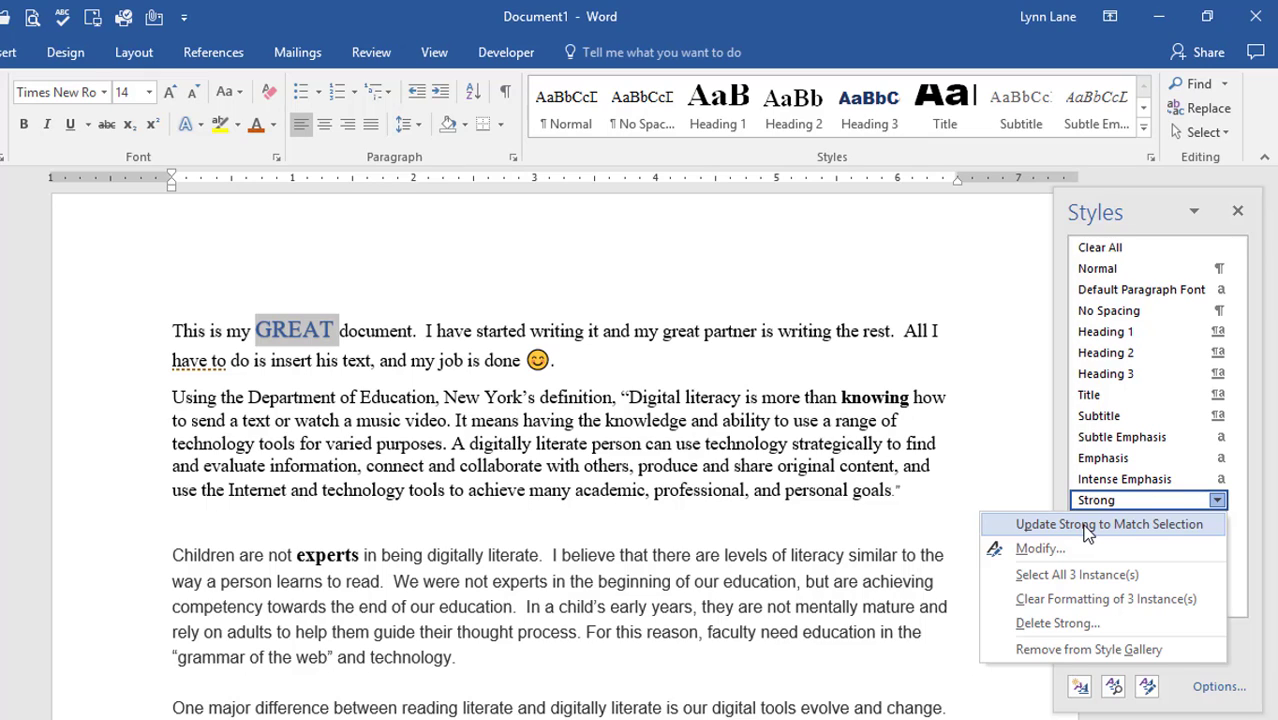
{"action": "left_click", "coordinate": [1087, 528]}
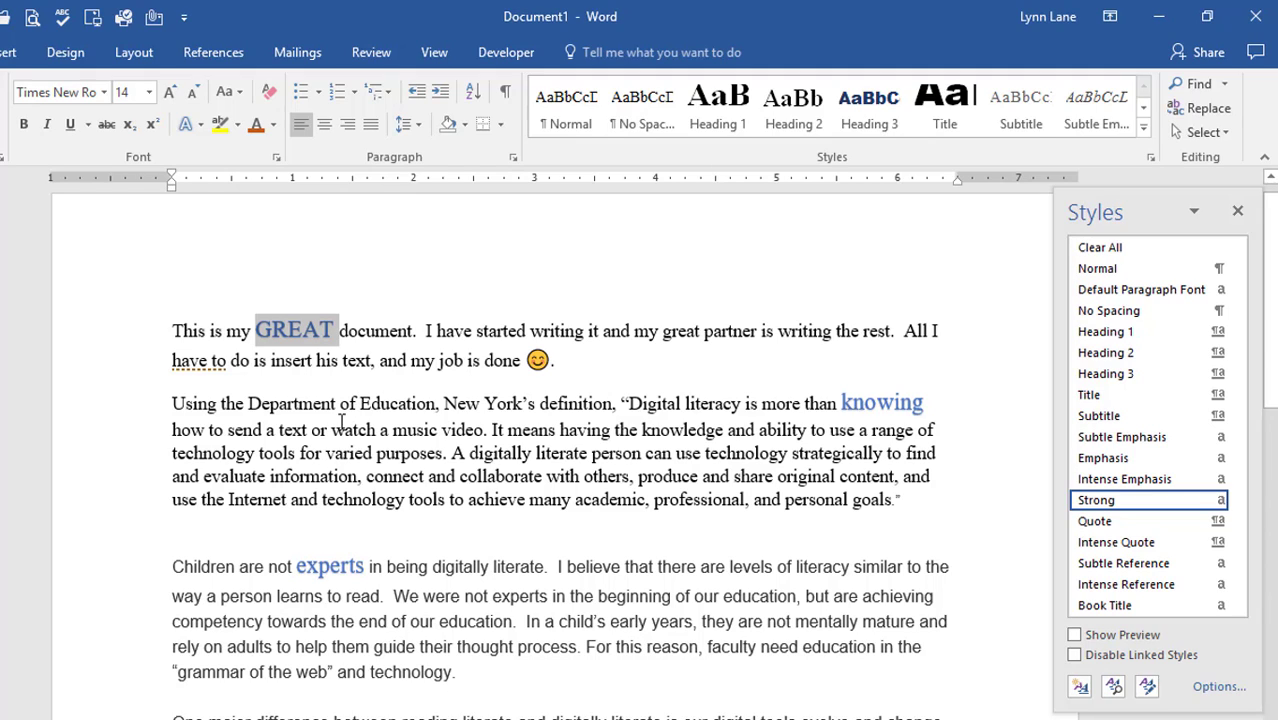
{"action": "left_click", "coordinate": [235, 403]}
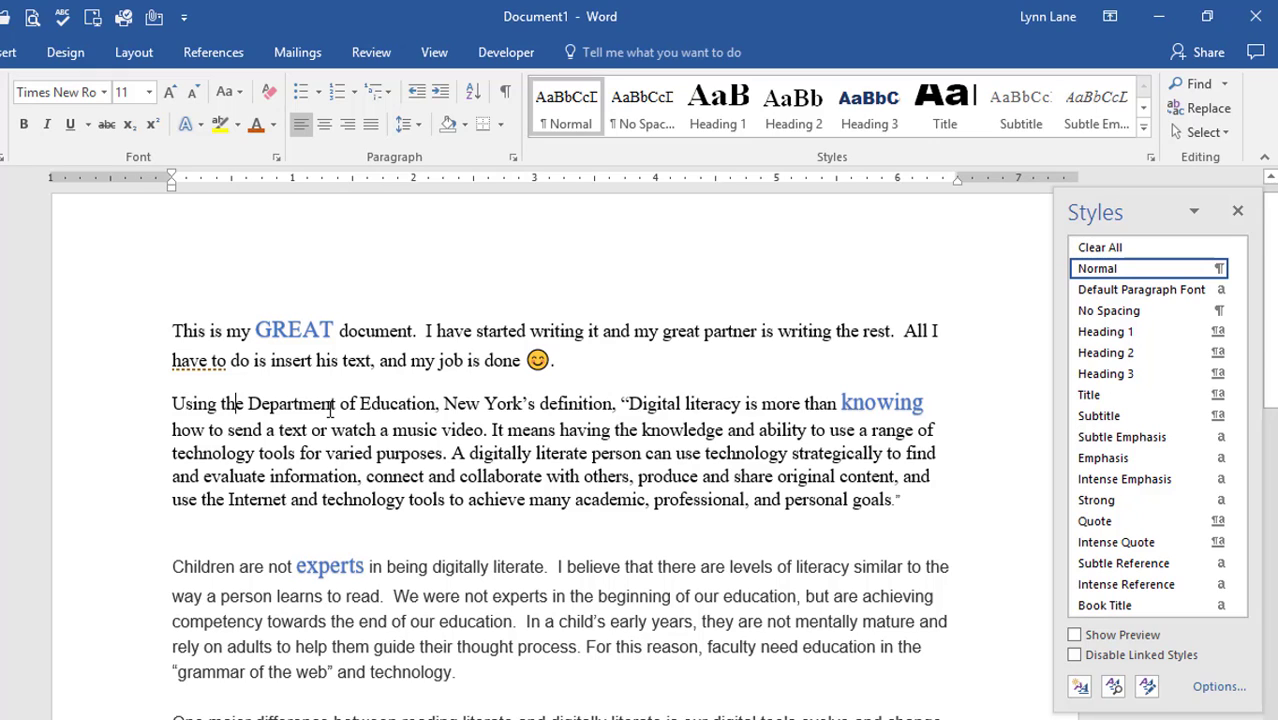
- Underline the word "writing" in the first sentence and turn on small caps for it in the Font dialog
{"action": "double_click", "coordinate": [561, 331]}
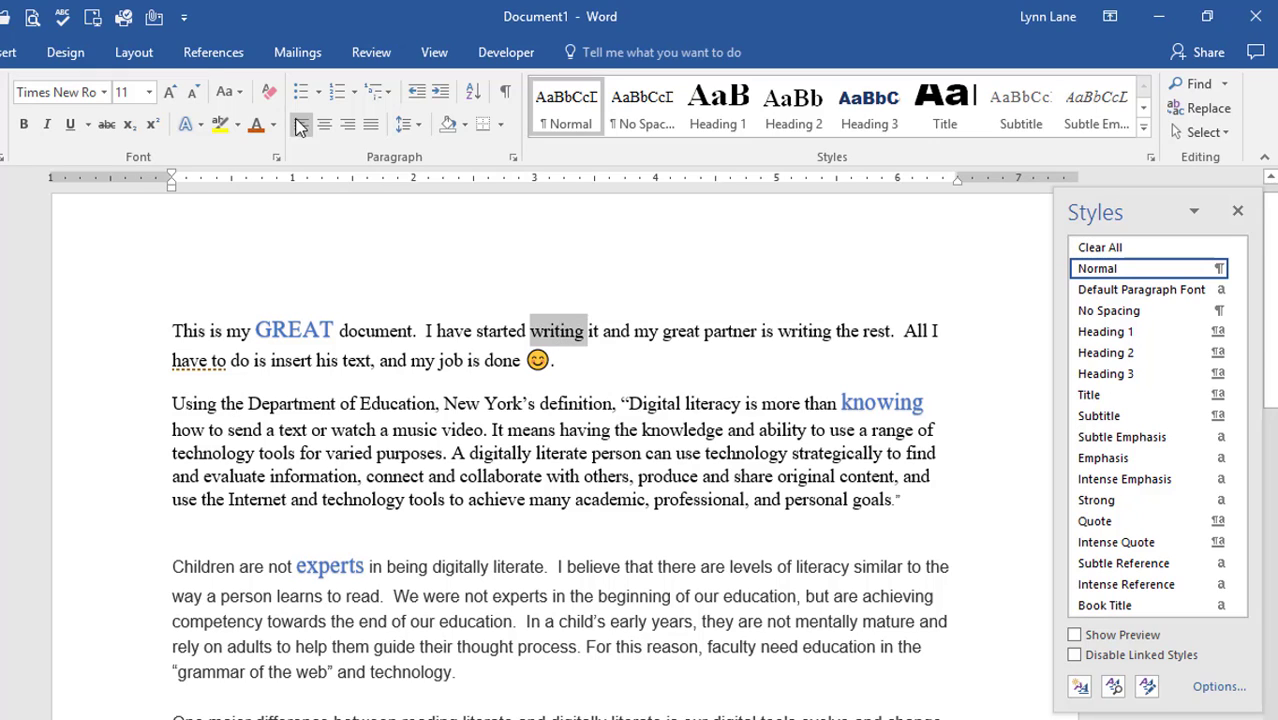
{"action": "left_click", "coordinate": [74, 125]}
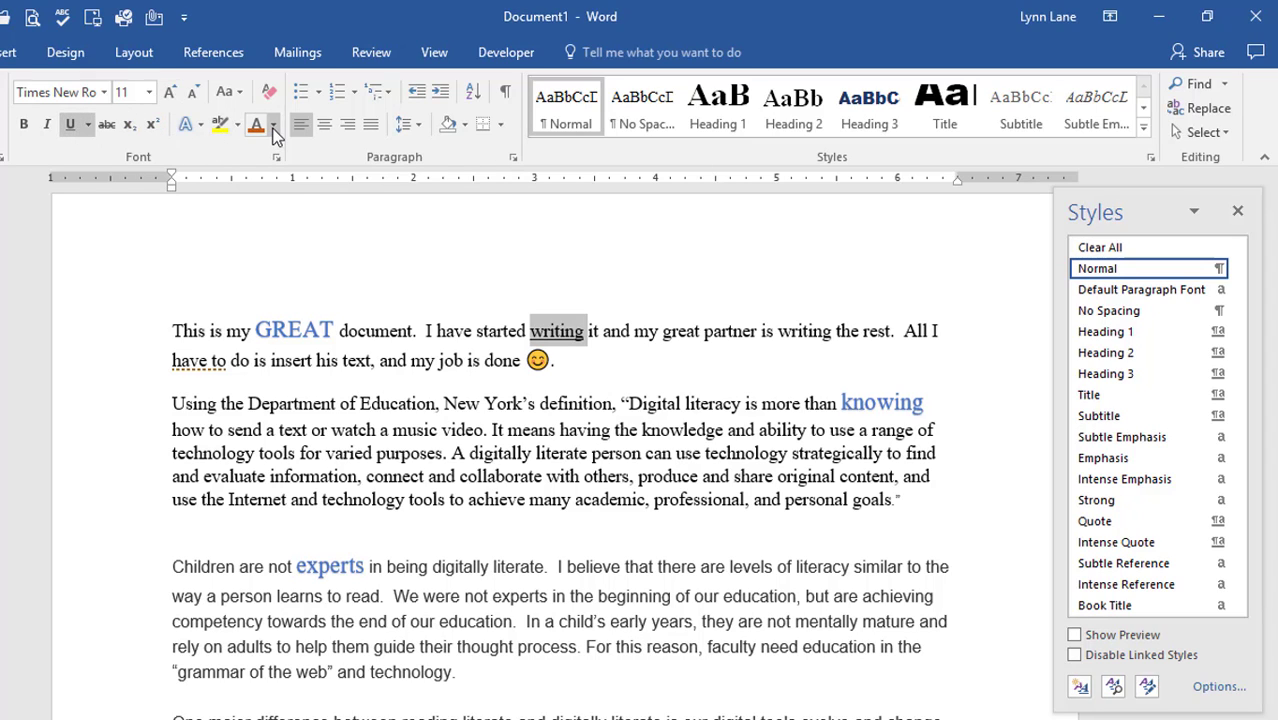
{"action": "left_click", "coordinate": [276, 157]}
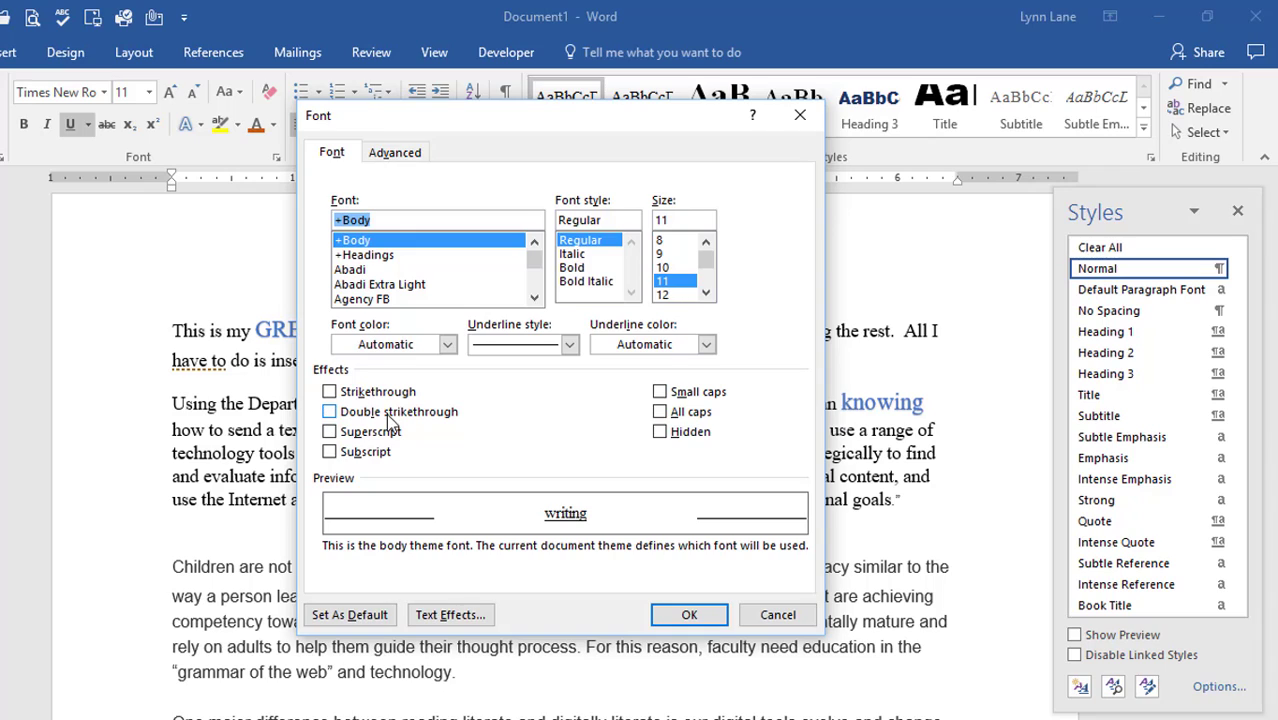
{"action": "left_click", "coordinate": [661, 392]}
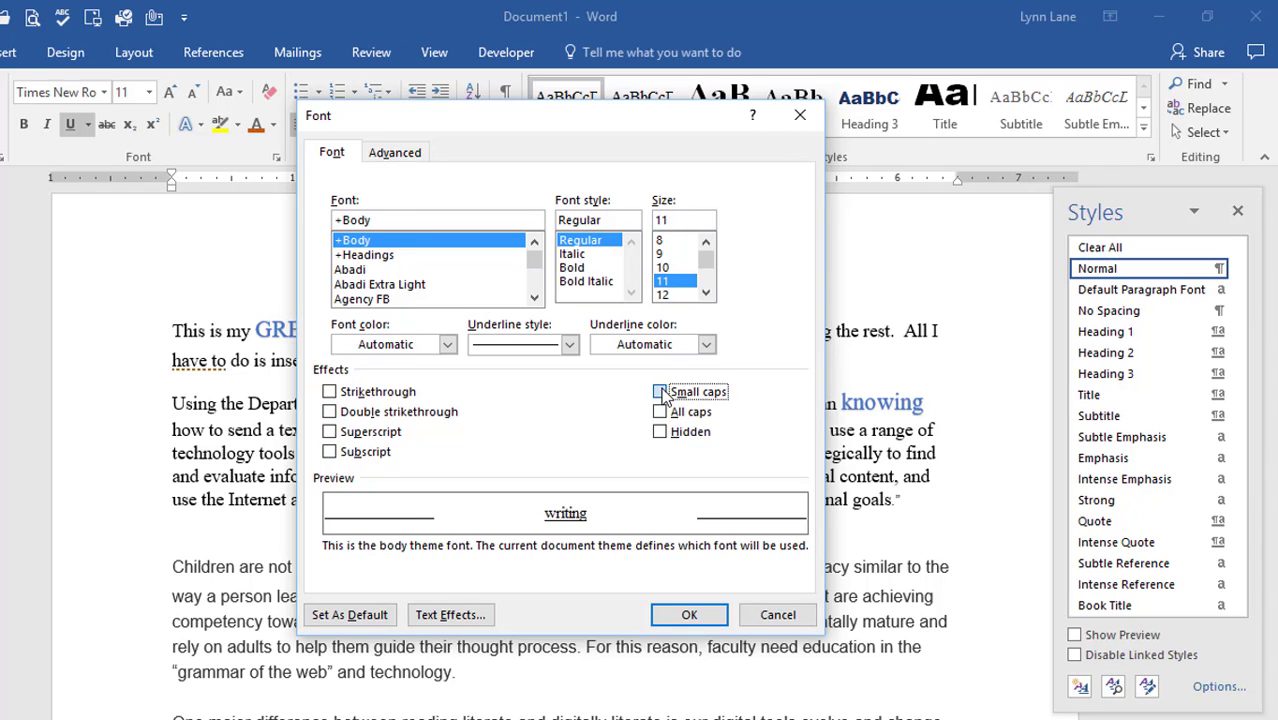
- Try Expanded character spacing for "writing" and set it to Condensed by 1 pt
{"action": "left_click", "coordinate": [400, 156]}
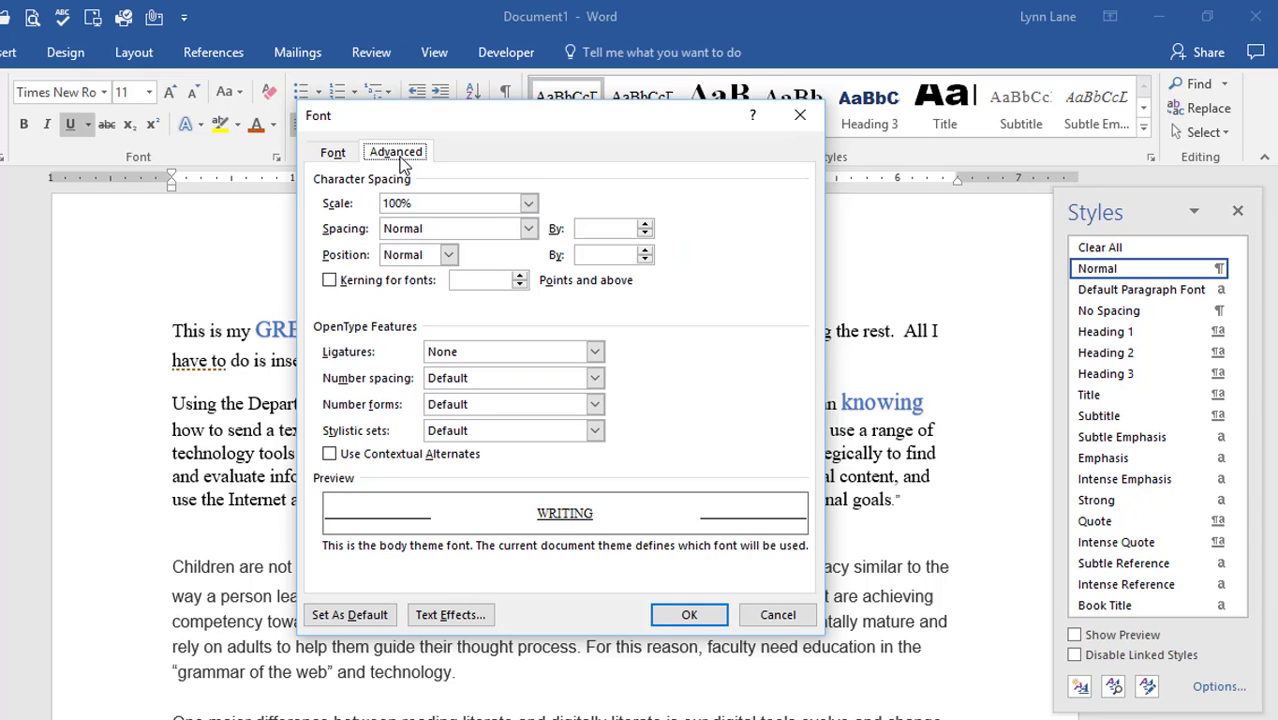
{"action": "left_click", "coordinate": [527, 230]}
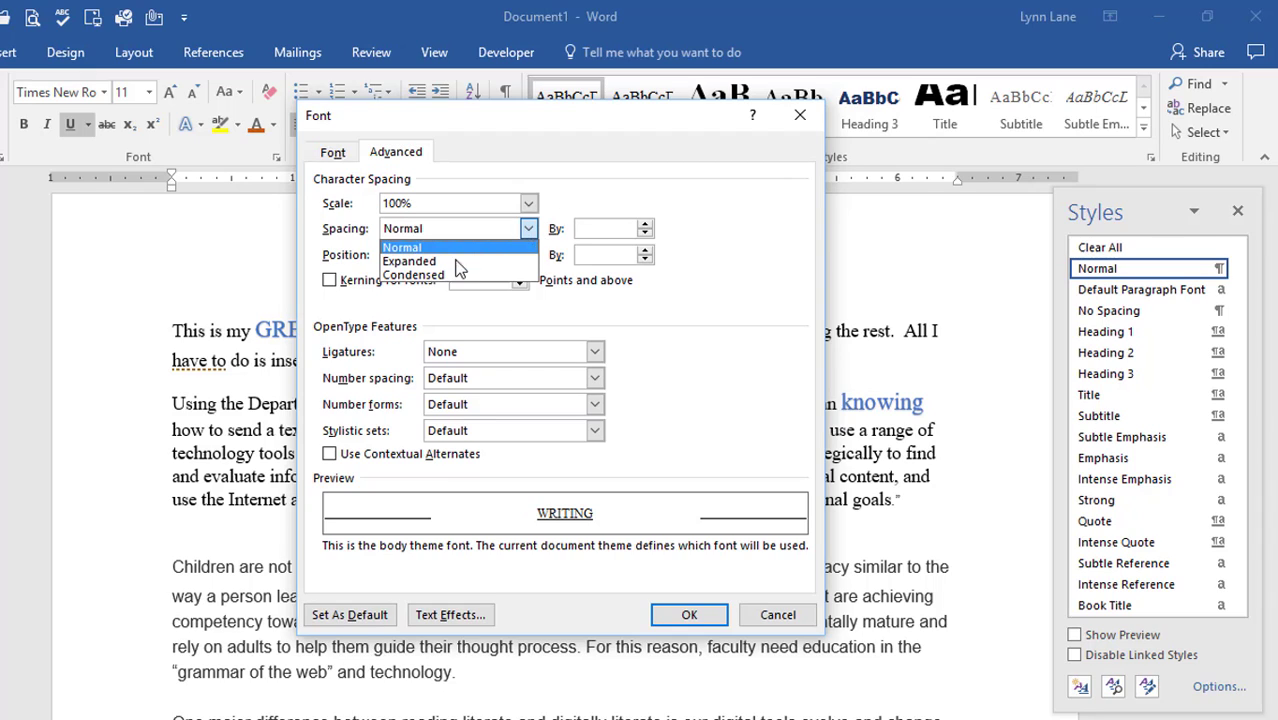
{"action": "left_click", "coordinate": [426, 263]}
{"action": "left_click", "coordinate": [527, 229]}
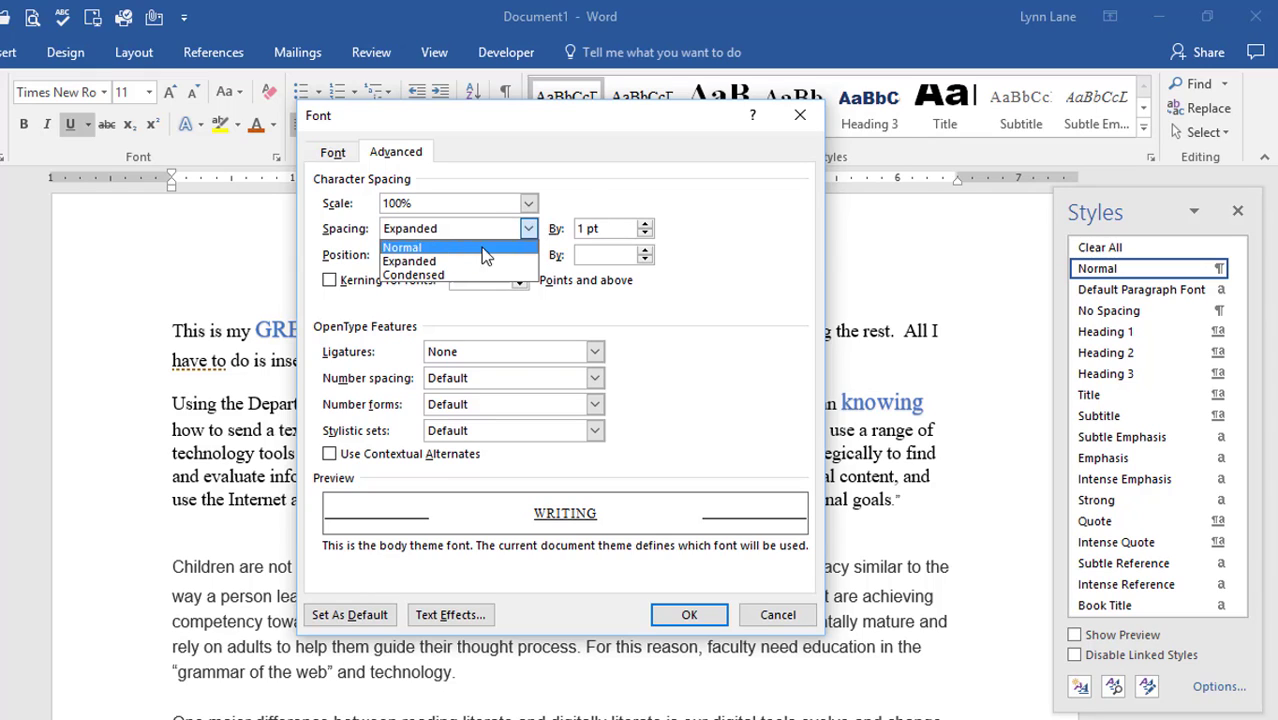
{"action": "left_click", "coordinate": [464, 273]}
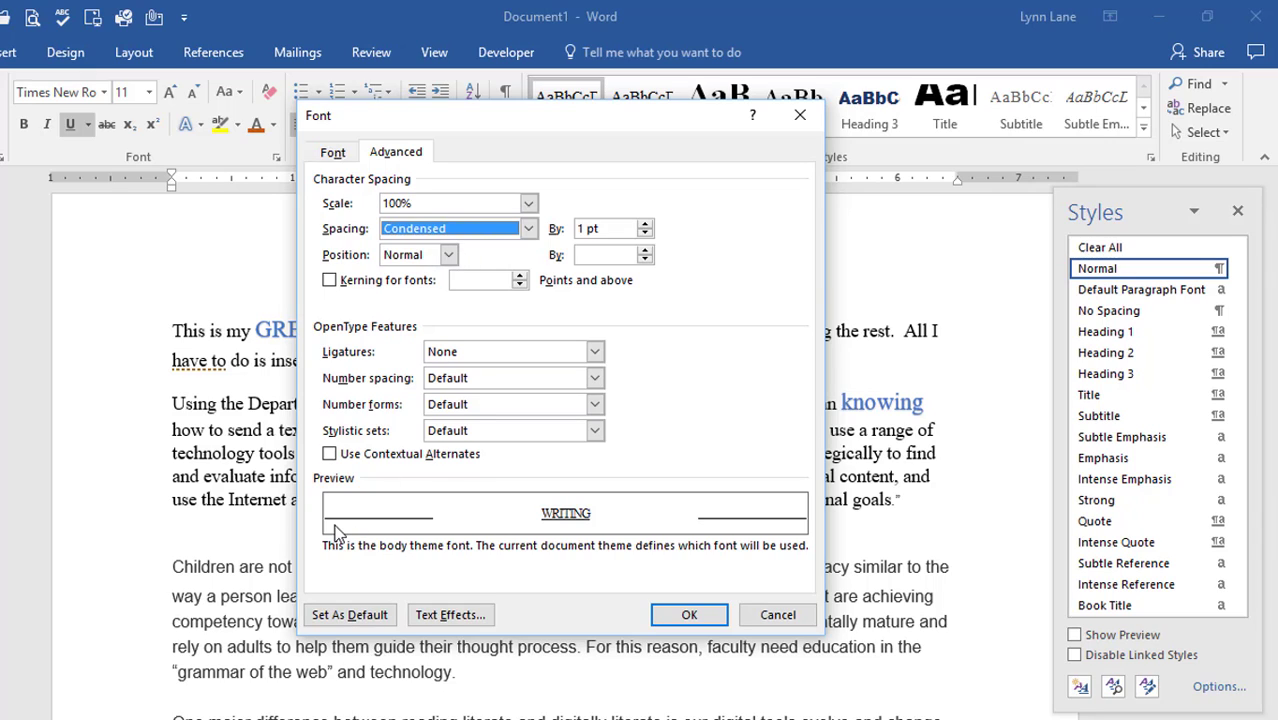
- Try a raised text position, set it to Lowered by 3 pt, and enable kerning for fonts at 11 points and above
{"action": "left_click", "coordinate": [449, 256]}
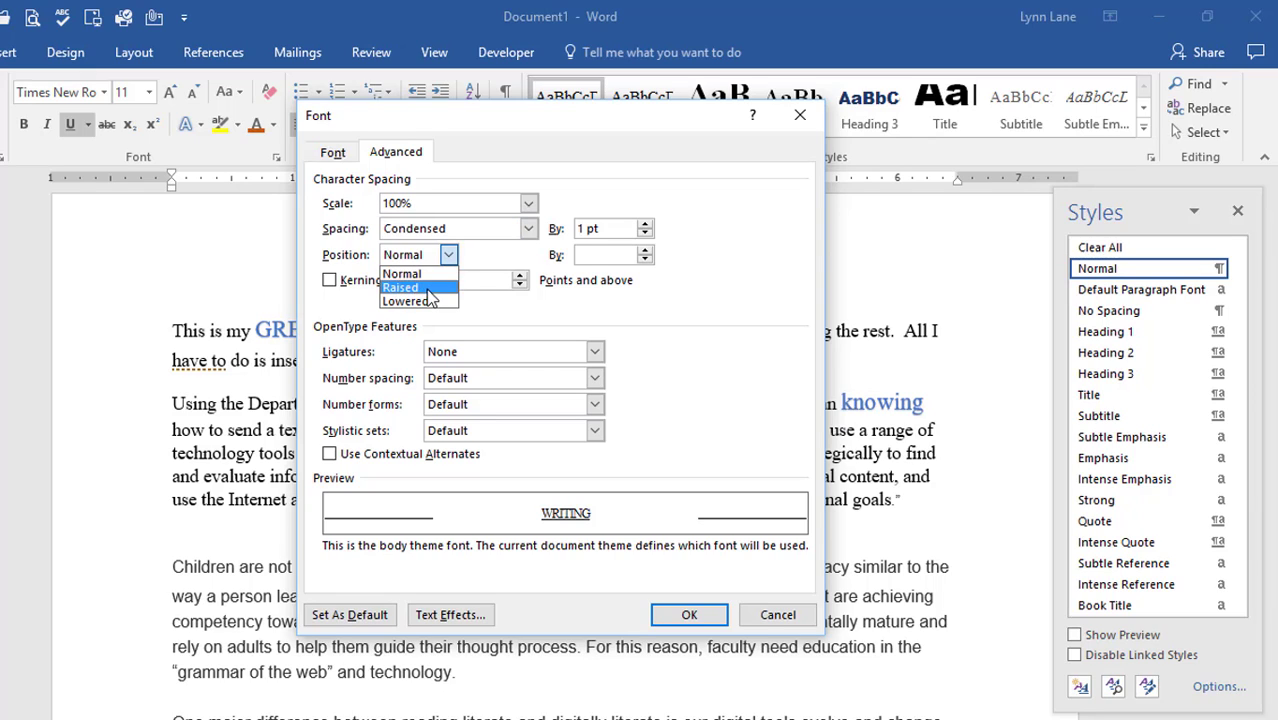
{"action": "left_click", "coordinate": [427, 289]}
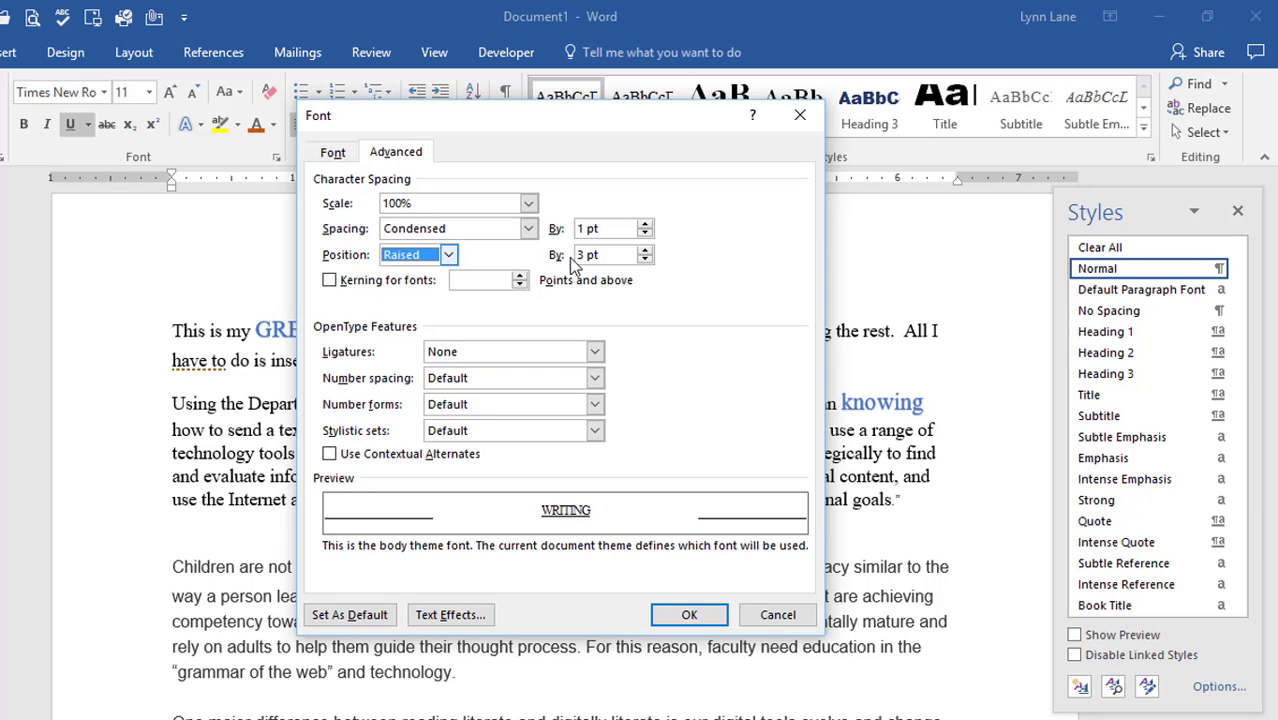
{"action": "left_click", "coordinate": [449, 255]}
{"action": "left_click", "coordinate": [421, 302]}
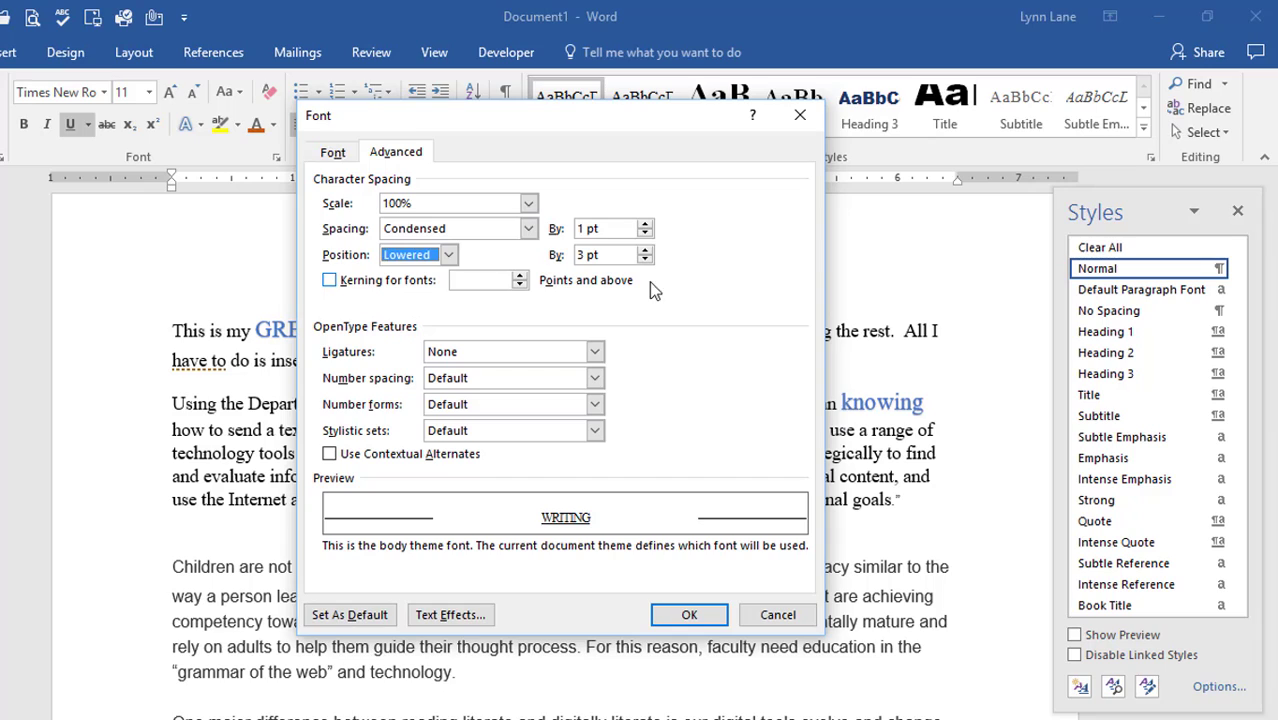
{"action": "left_click", "coordinate": [329, 281]}
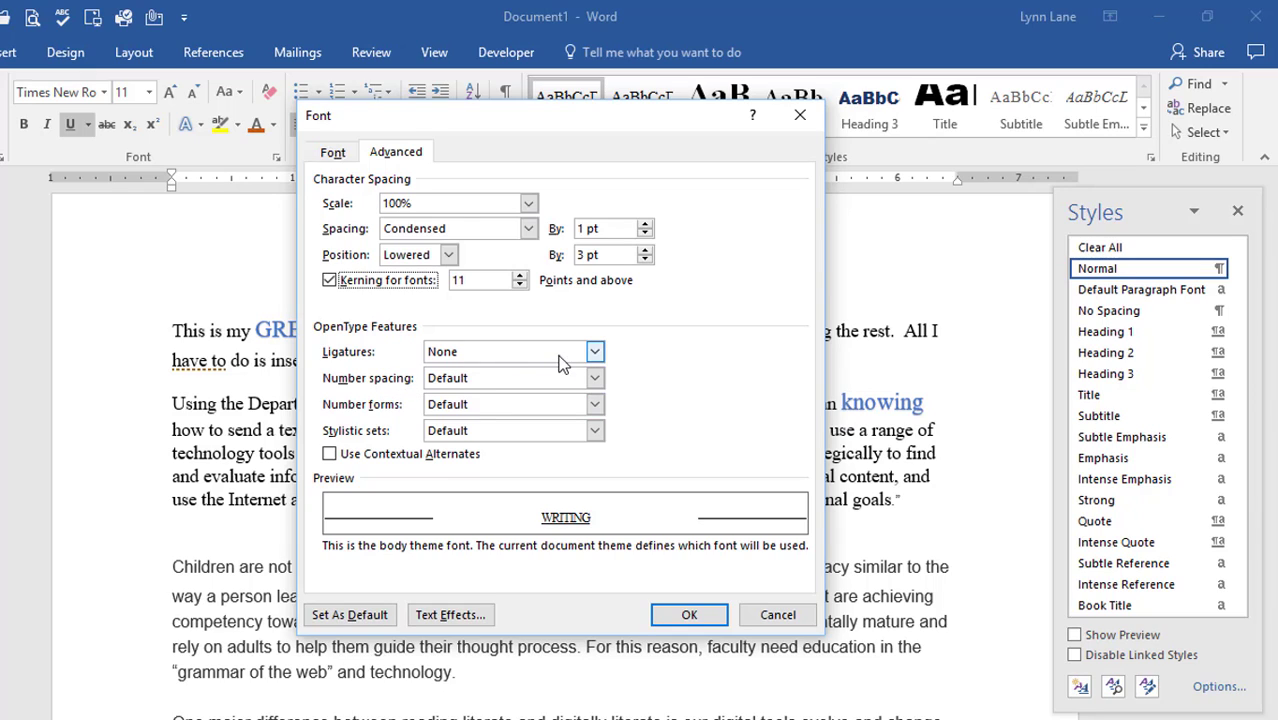
- Set ligatures to Standard and Contextual, review the number spacing and number forms options, and choose stylistic set 2
{"action": "left_click", "coordinate": [595, 351]}
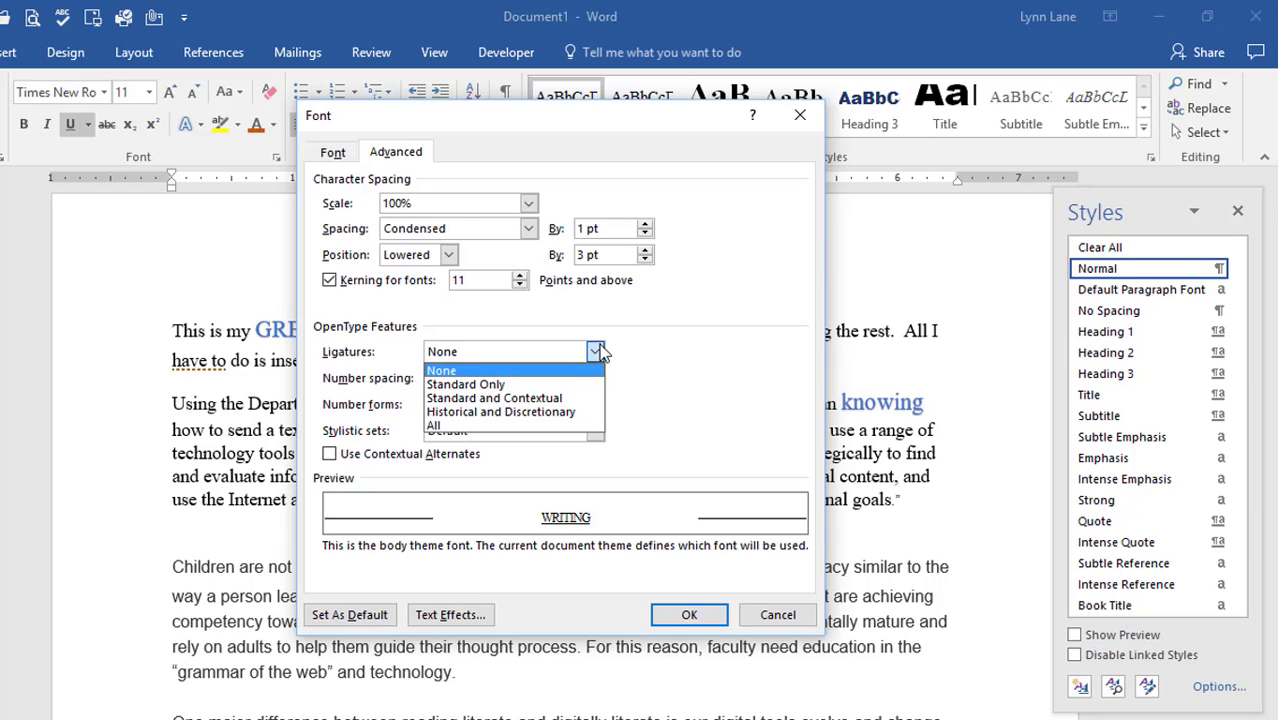
{"action": "left_click", "coordinate": [566, 397]}
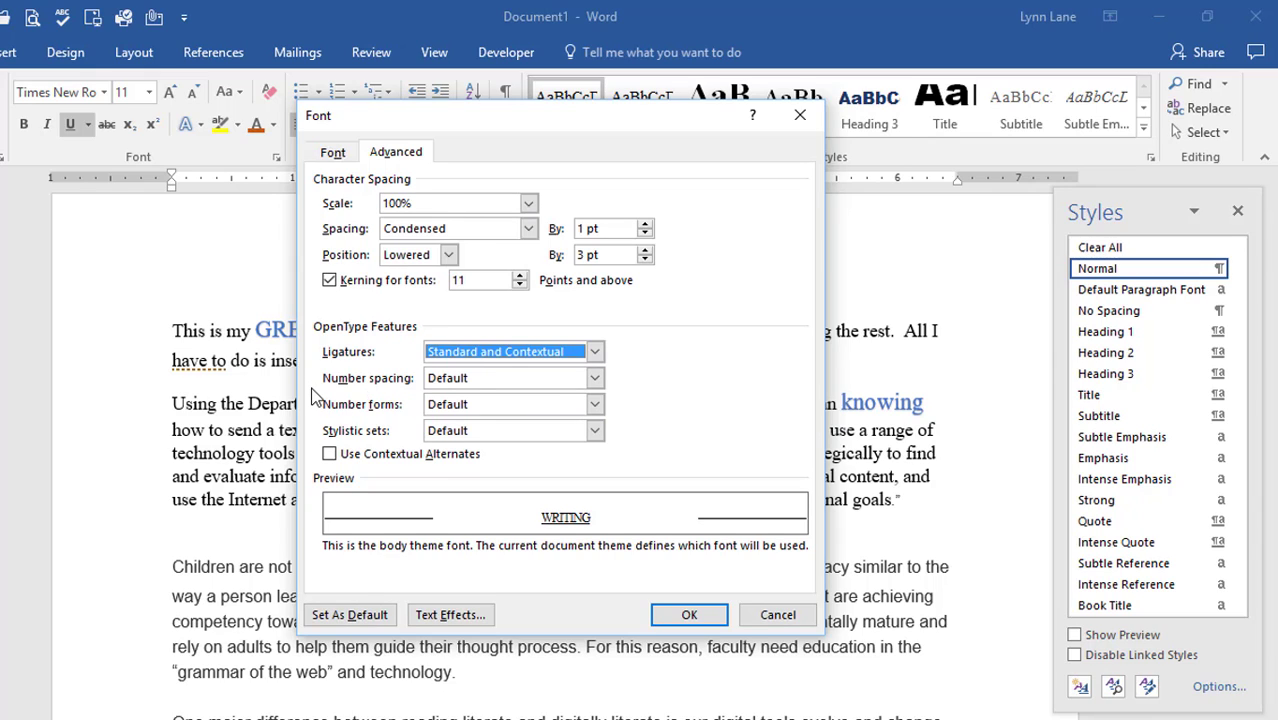
{"action": "left_click", "coordinate": [595, 379]}
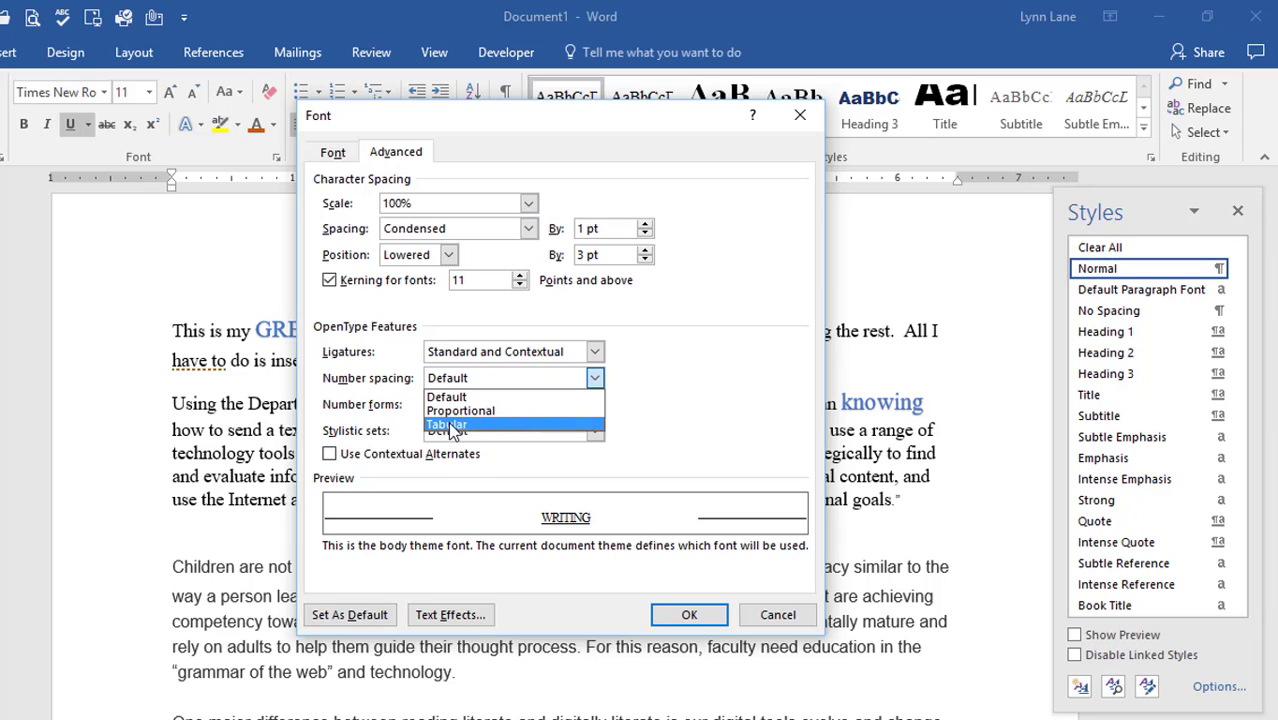
{"action": "left_click", "coordinate": [398, 428]}
{"action": "left_click", "coordinate": [482, 406]}
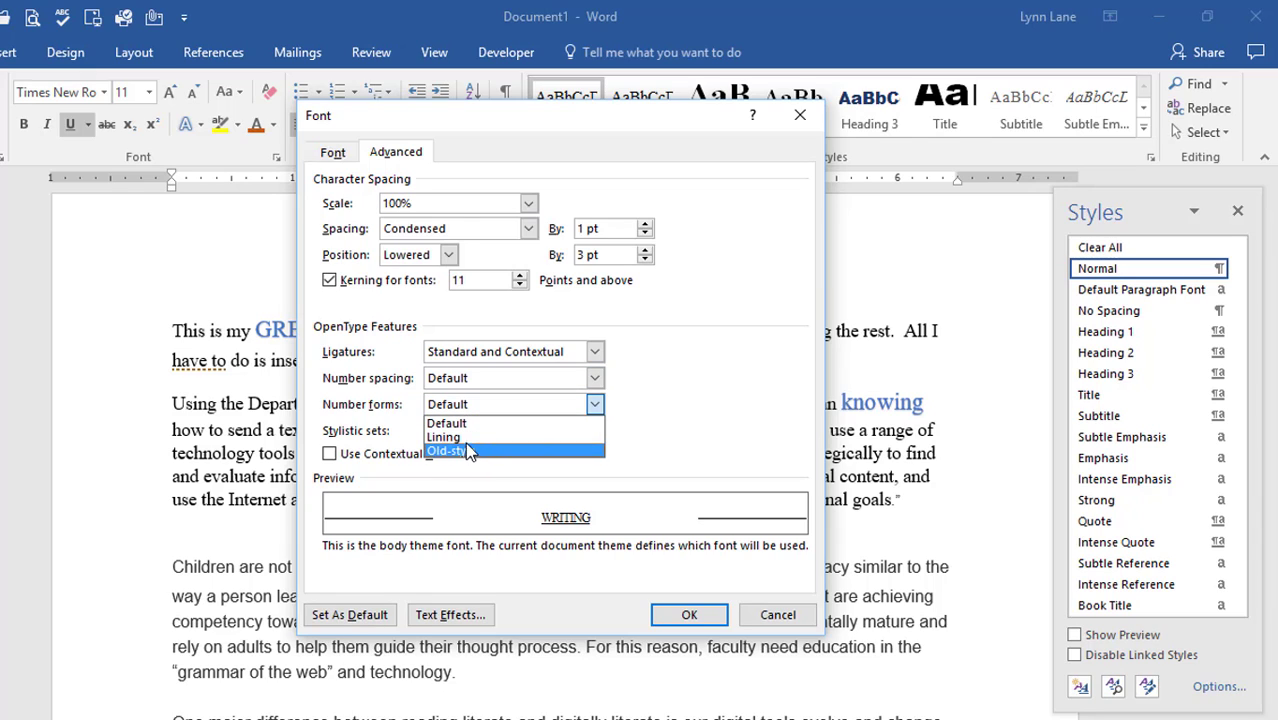
{"action": "left_click", "coordinate": [378, 426]}
{"action": "left_click", "coordinate": [594, 431]}
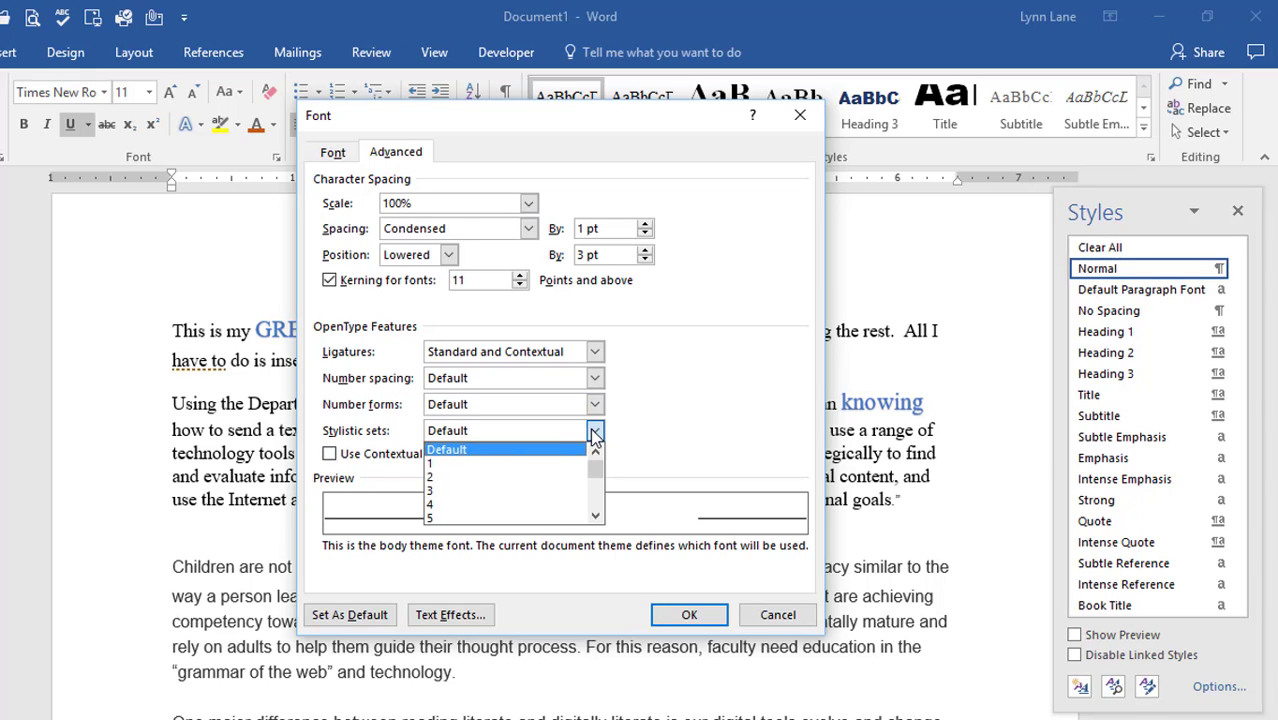
{"action": "left_click", "coordinate": [437, 478]}
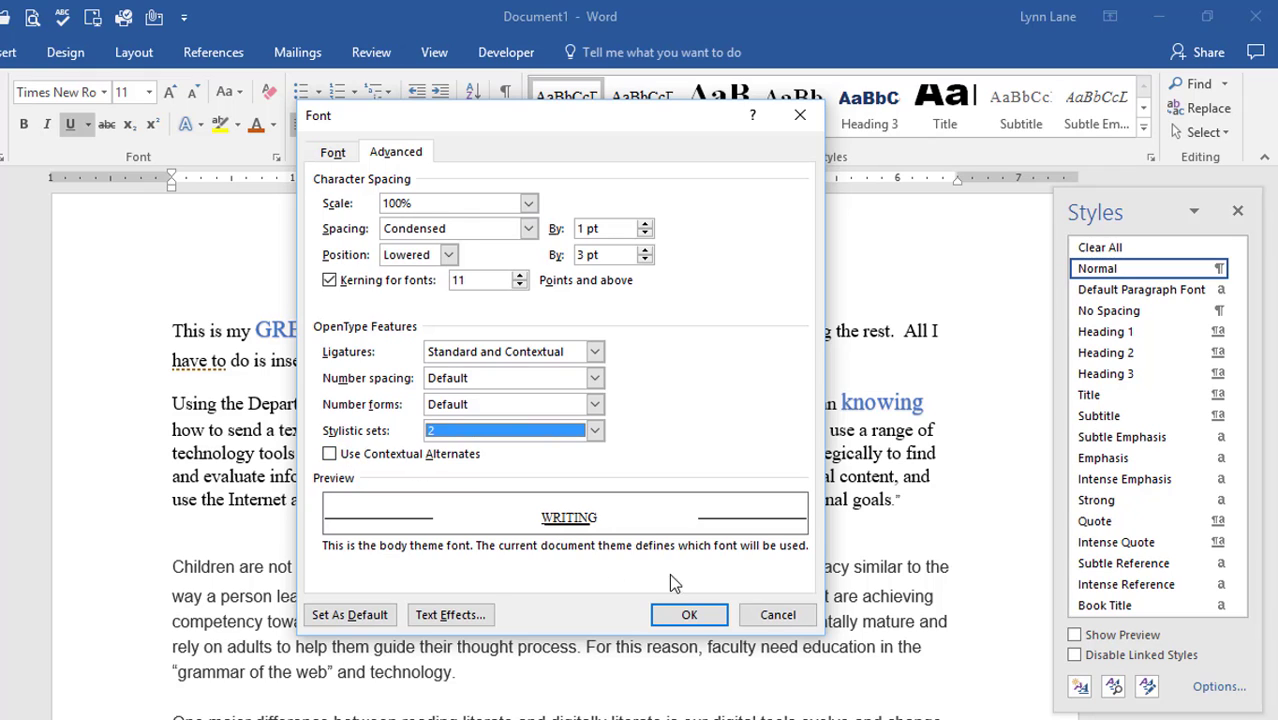
- Apply the advanced font settings to "writing" and copy its formatting once to "Department" in the second paragraph with Format Painter
{"action": "left_click", "coordinate": [689, 616]}
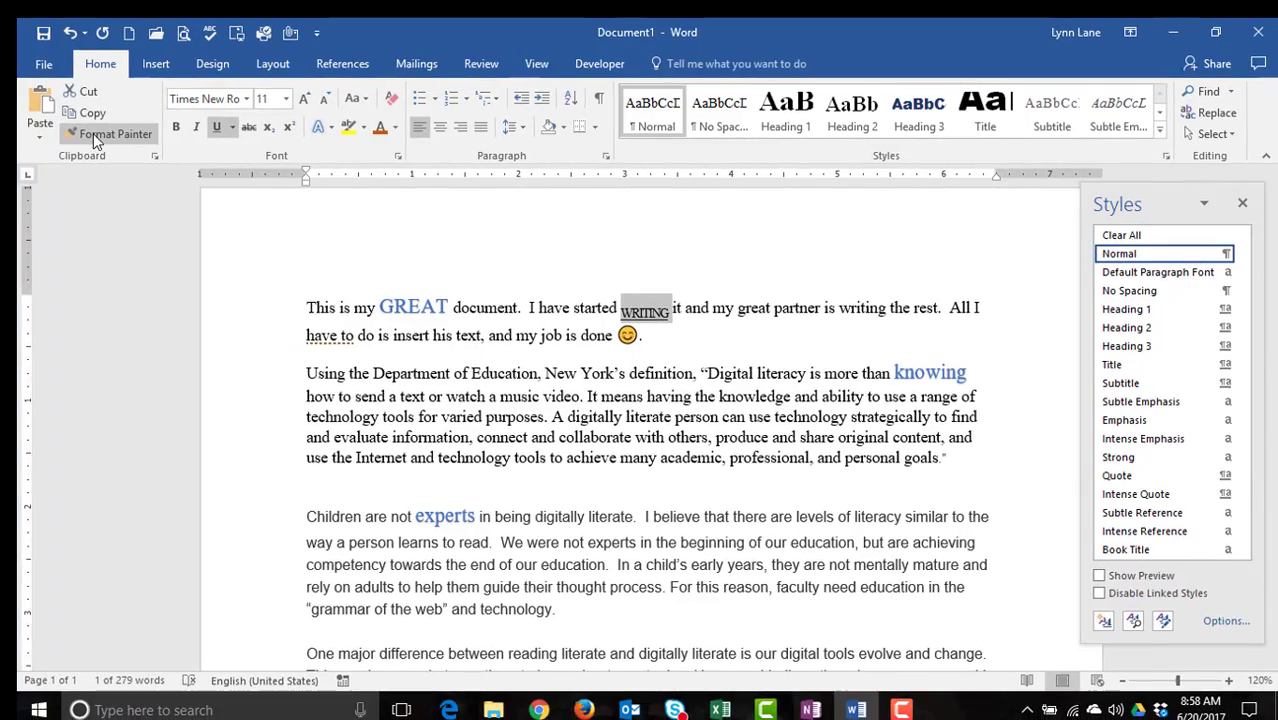
{"action": "left_click", "coordinate": [93, 133]}
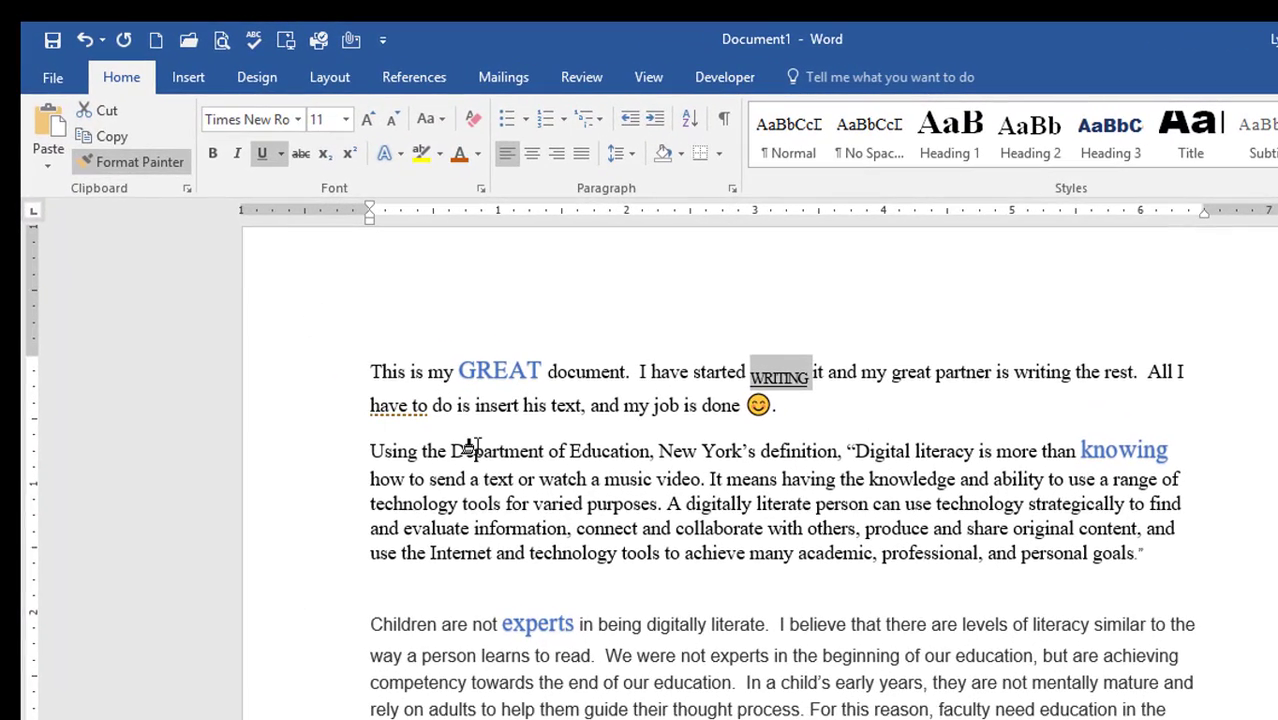
{"action": "left_click", "coordinate": [478, 447]}
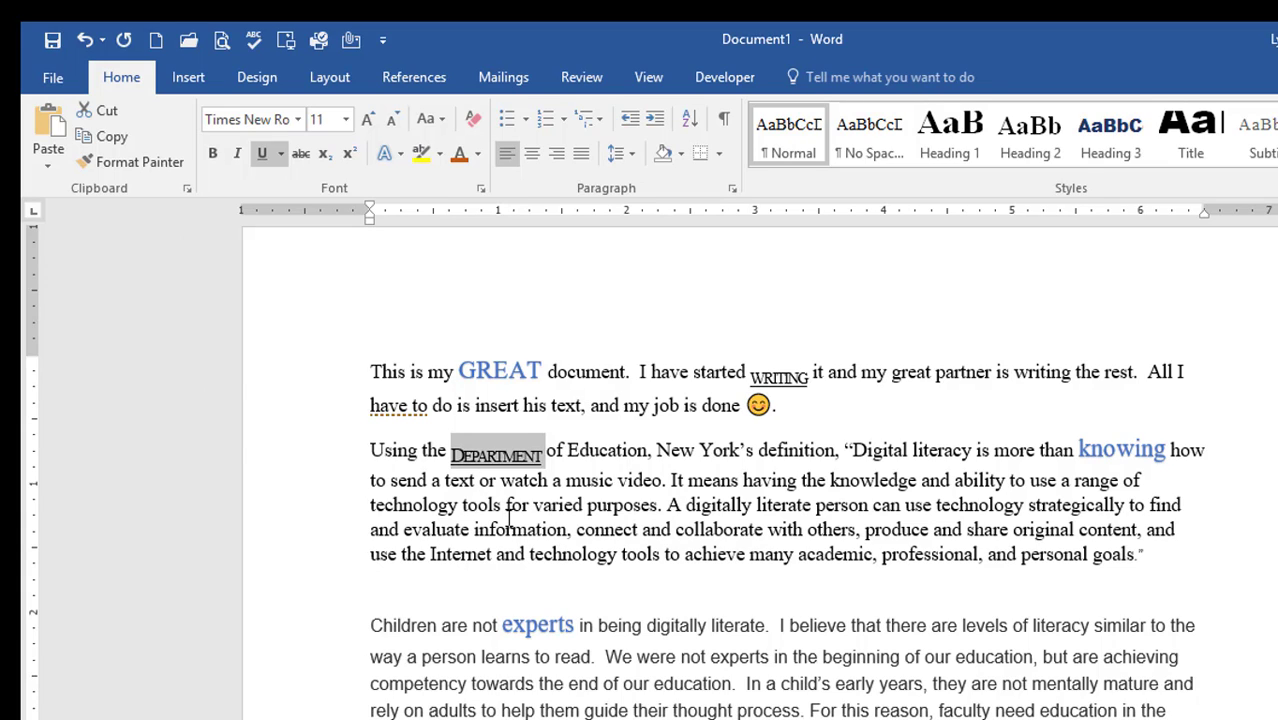
- Copy the formatting of "Department" repeatedly to "literacy", "technology" and "levels" with a locked Format Painter, and turn the painter off
{"action": "left_click", "coordinate": [107, 165]}
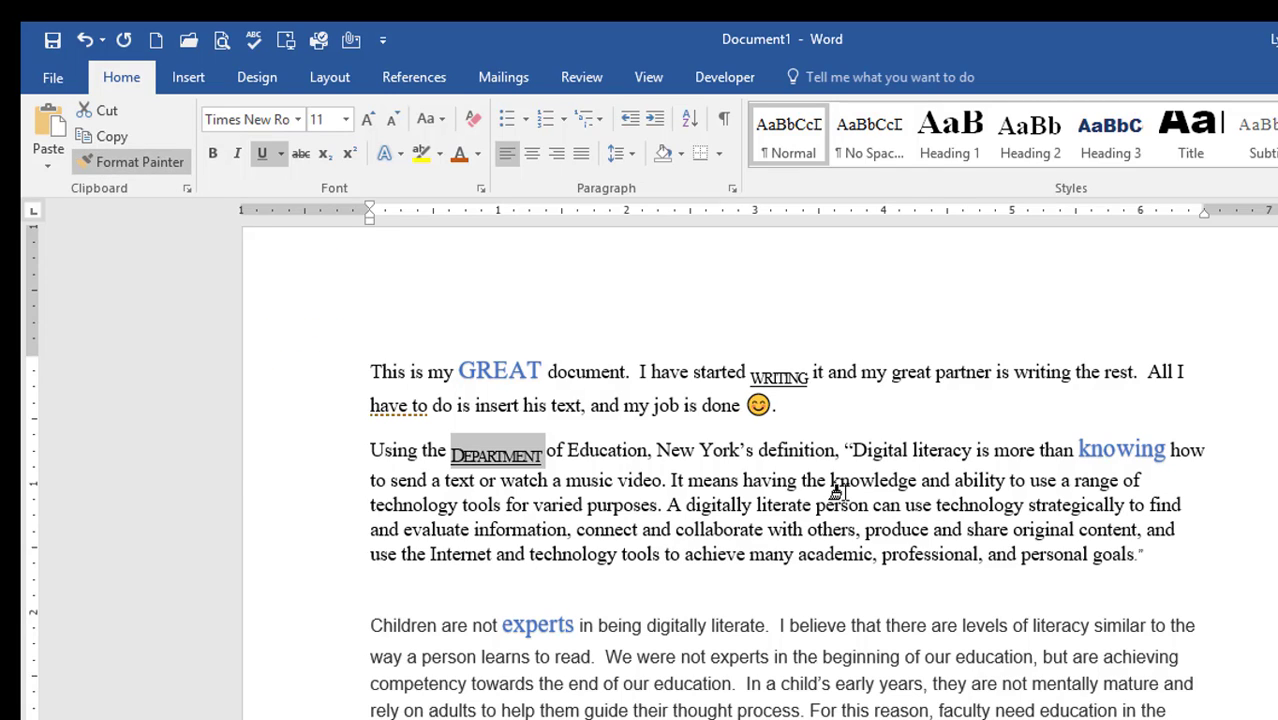
{"action": "left_click", "coordinate": [933, 447]}
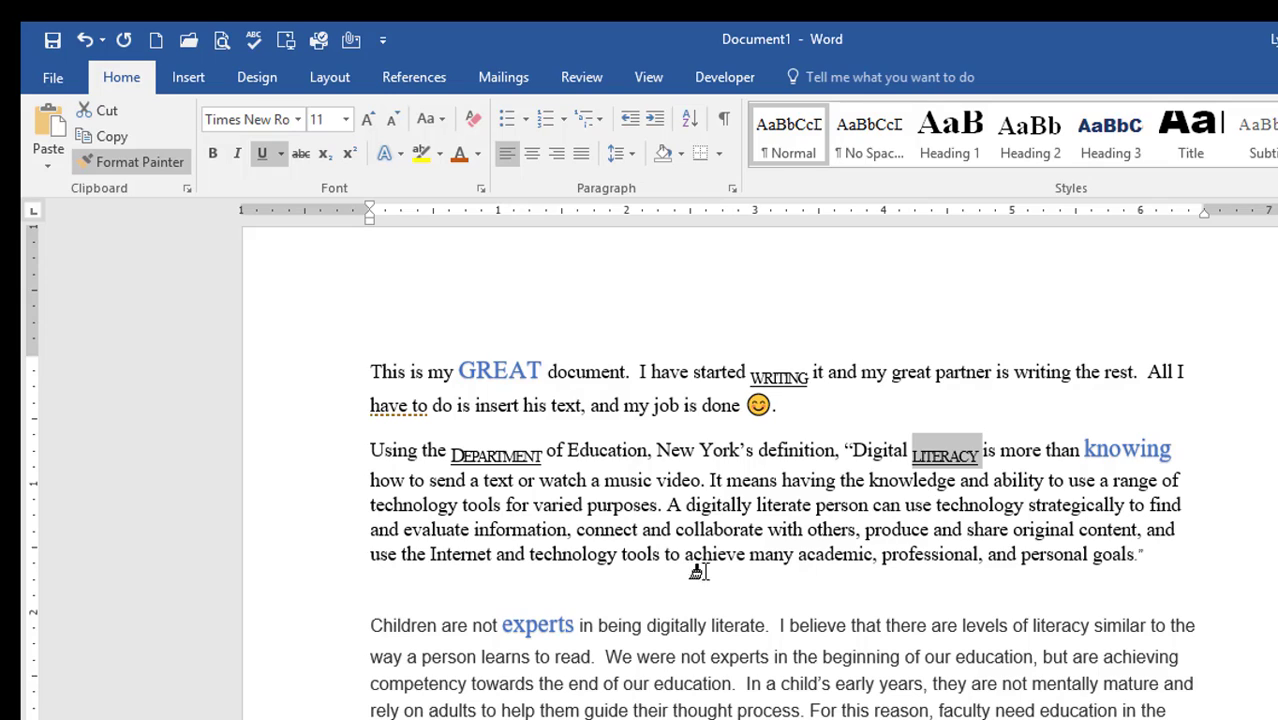
{"action": "left_click", "coordinate": [560, 560]}
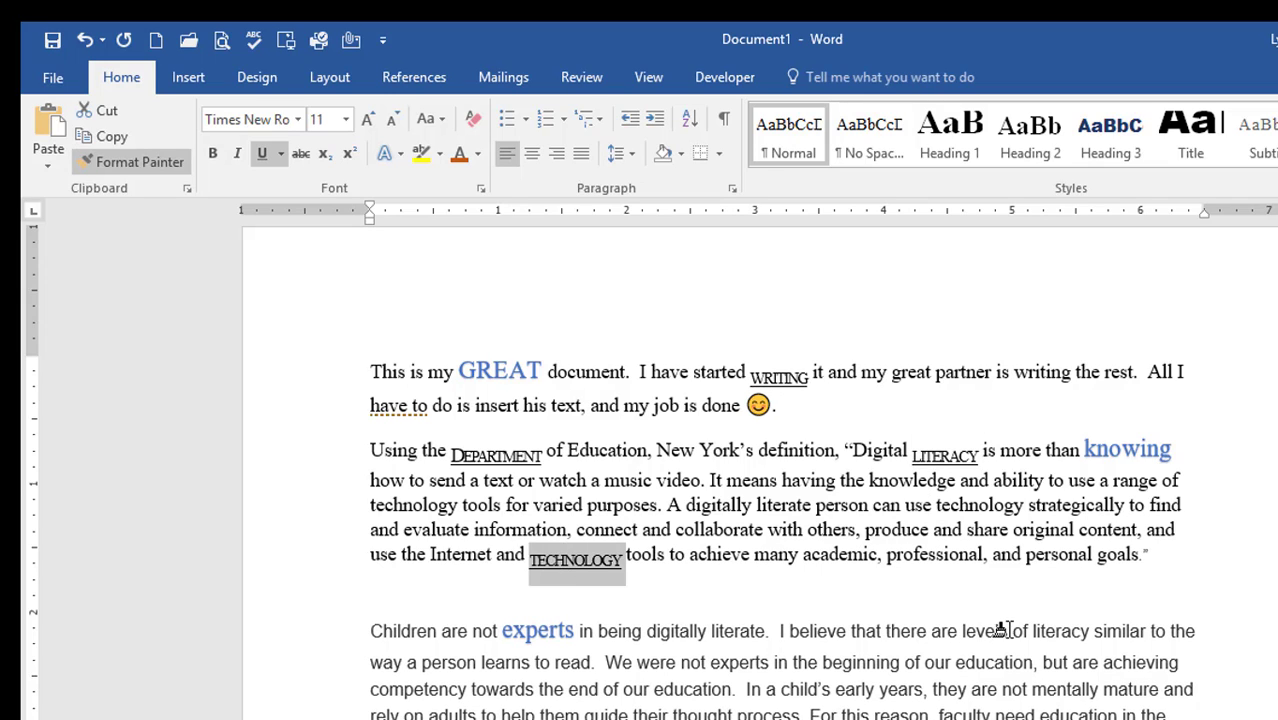
{"action": "left_click", "coordinate": [978, 630]}
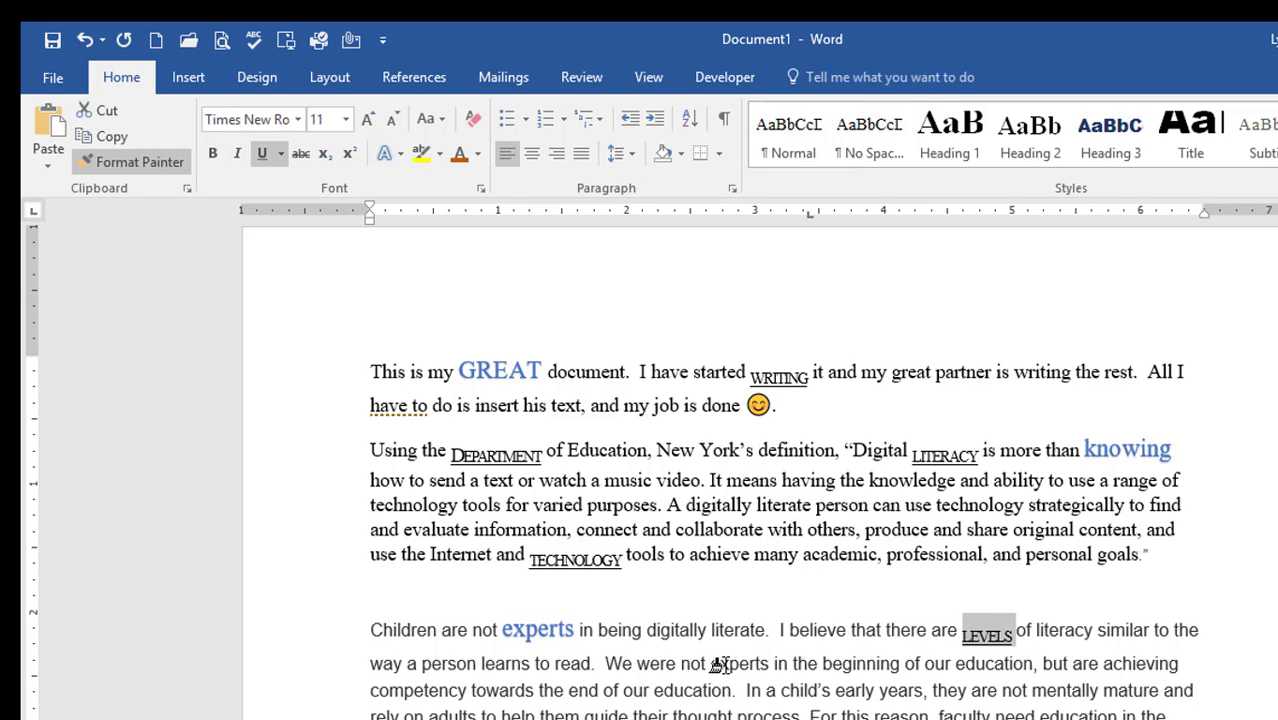
{"action": "left_click", "coordinate": [121, 165]}
{"action": "left_click", "coordinate": [818, 552]}
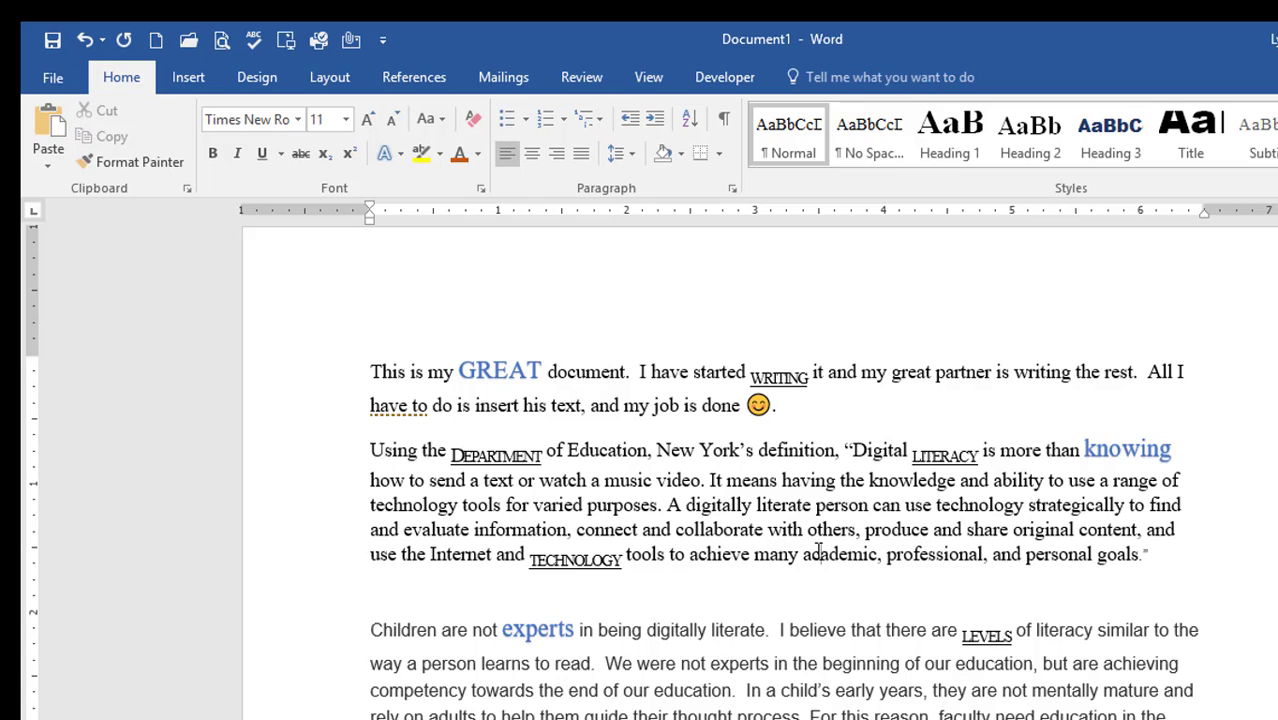